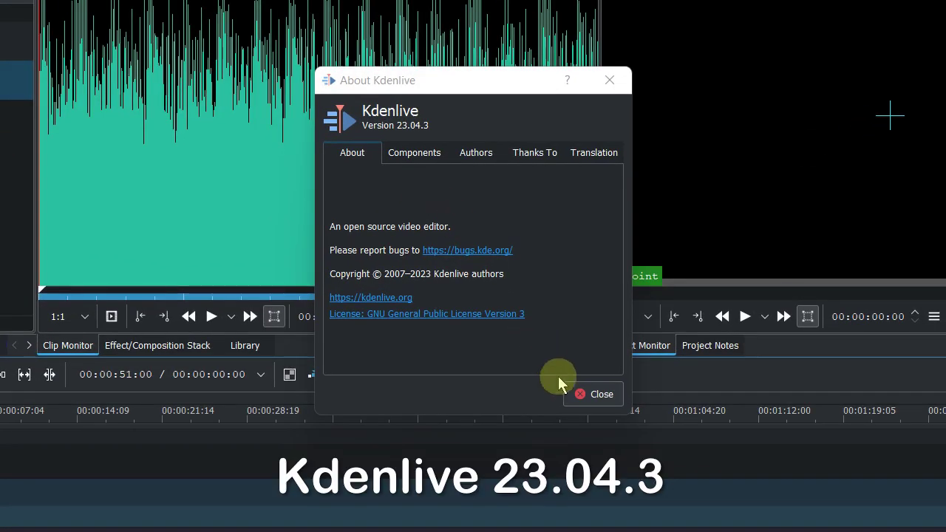
- Lower the Master volume to -12.76dB in the Audio Mixer and show the Master effect stack
click(576, 394)
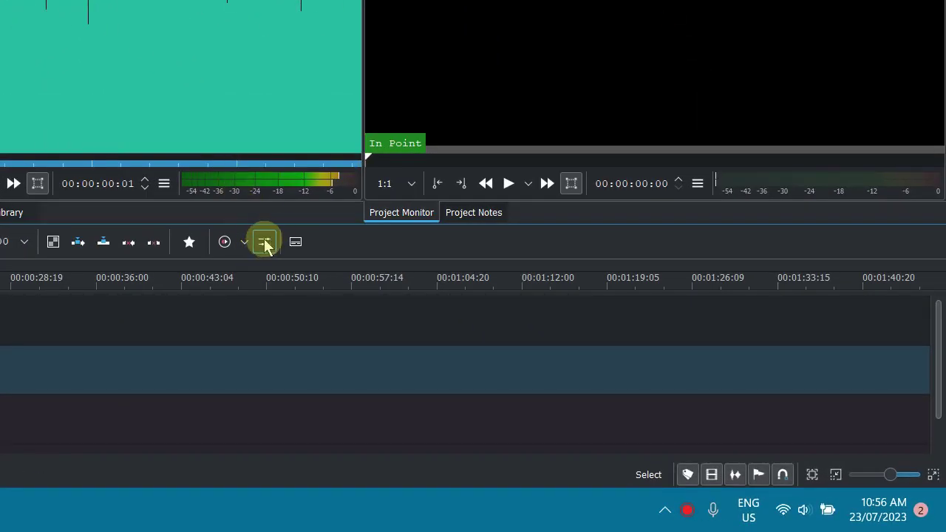
click(264, 244)
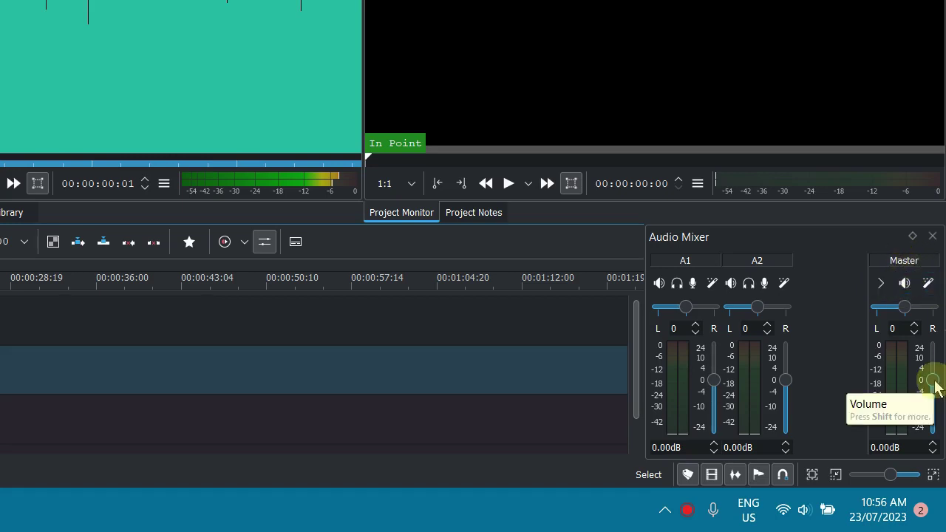
drag(933, 380, 933, 399)
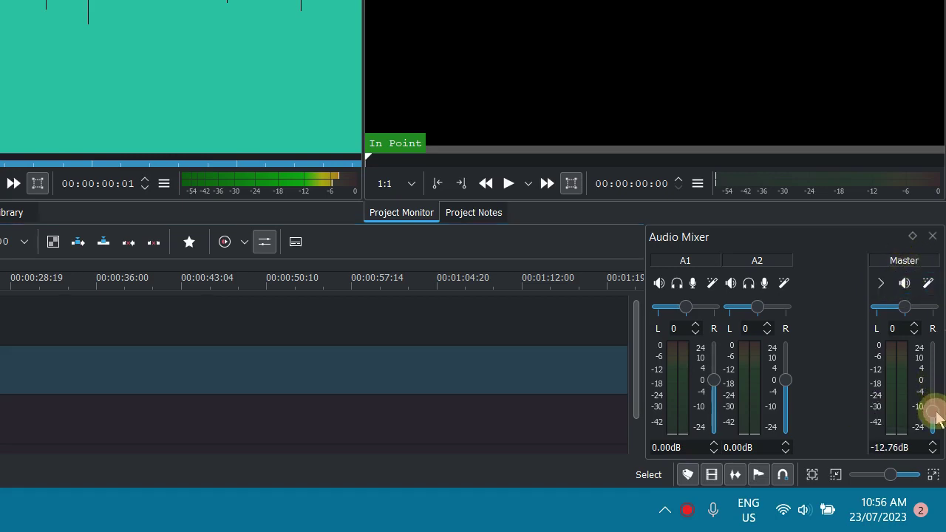
click(928, 283)
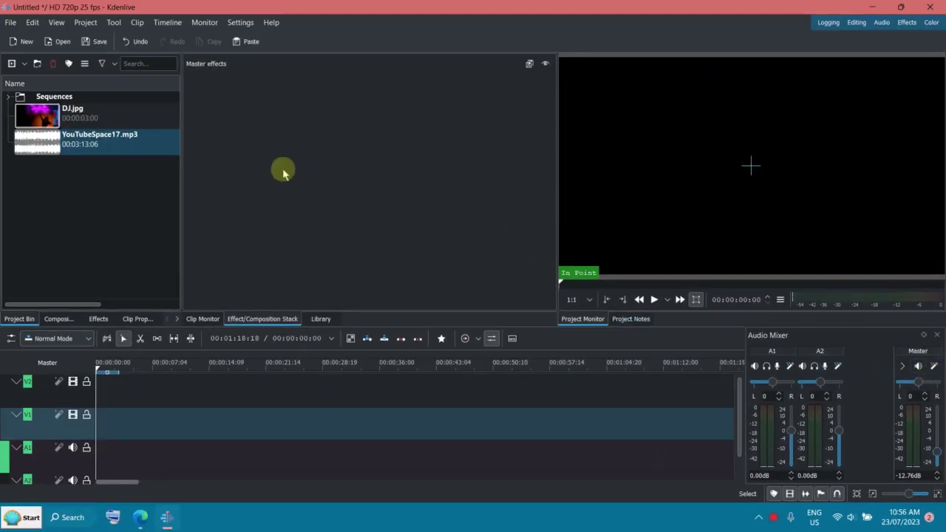
- Search the effects for 'spectru' and select Audio Spectrum Filter under On Master
click(103, 320)
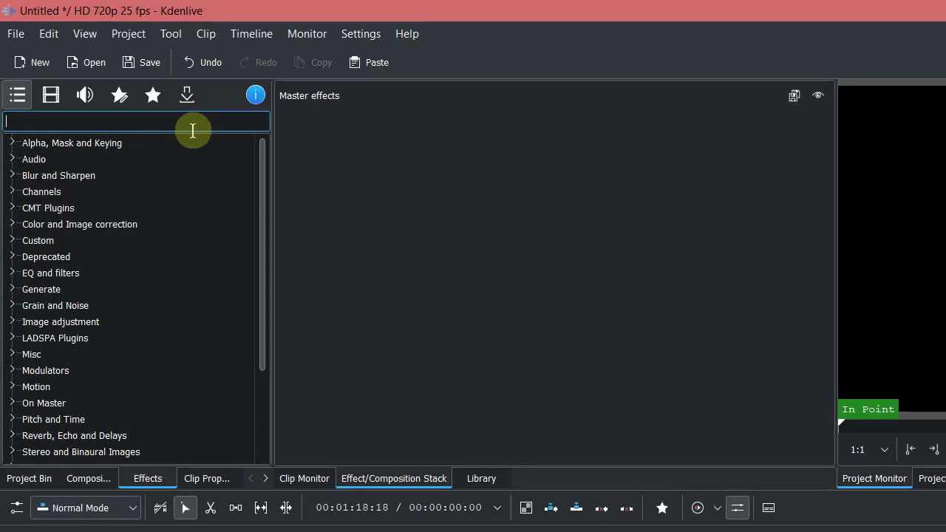
text(spectru)
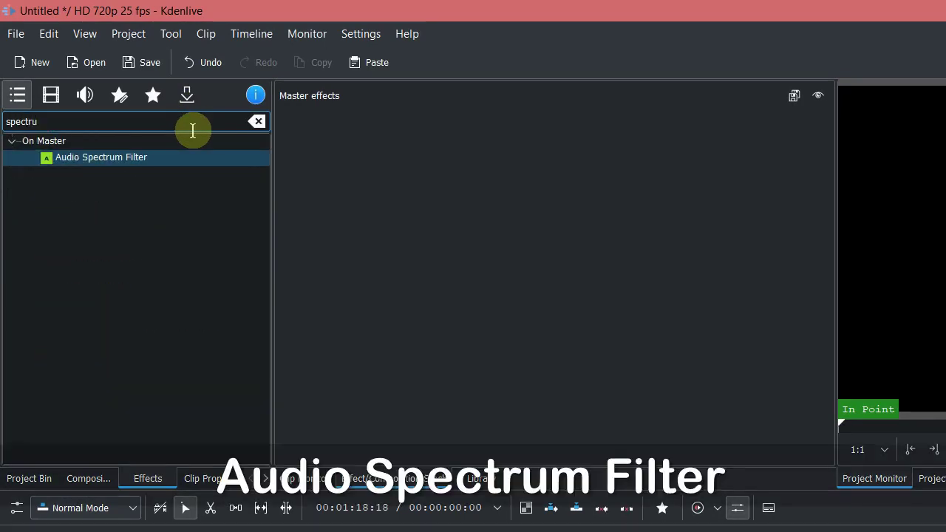
click(169, 140)
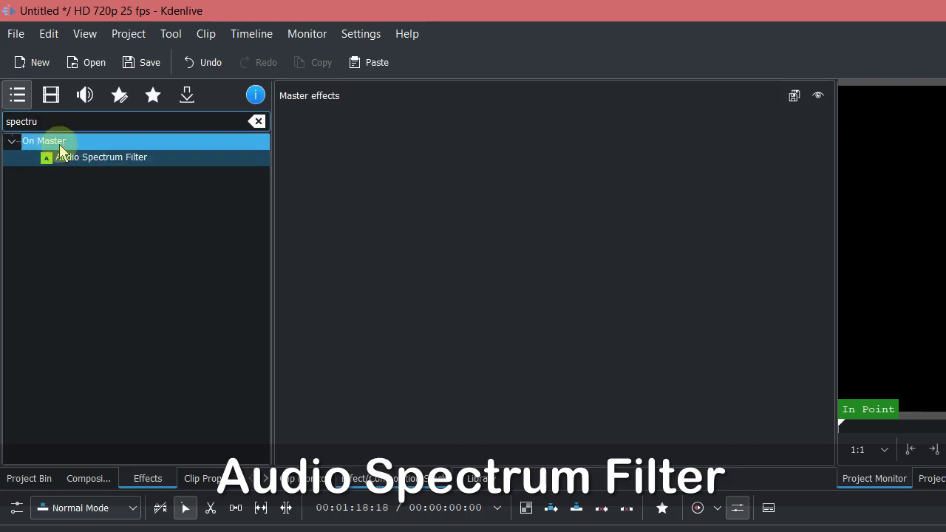
click(110, 158)
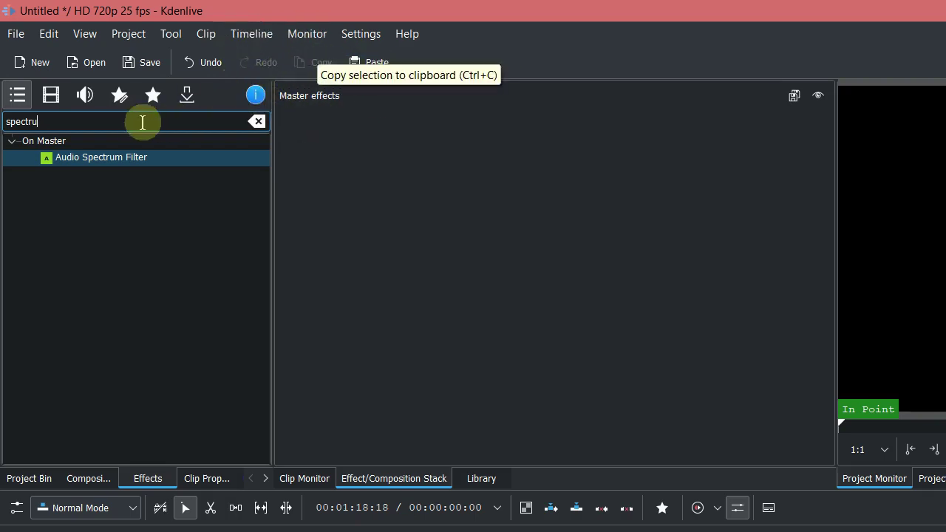
click(72, 158)
- Add Audio Spectrum Filter to the Master effects and place YouTubeSpace17.mp3 on track A1
drag(71, 156, 374, 192)
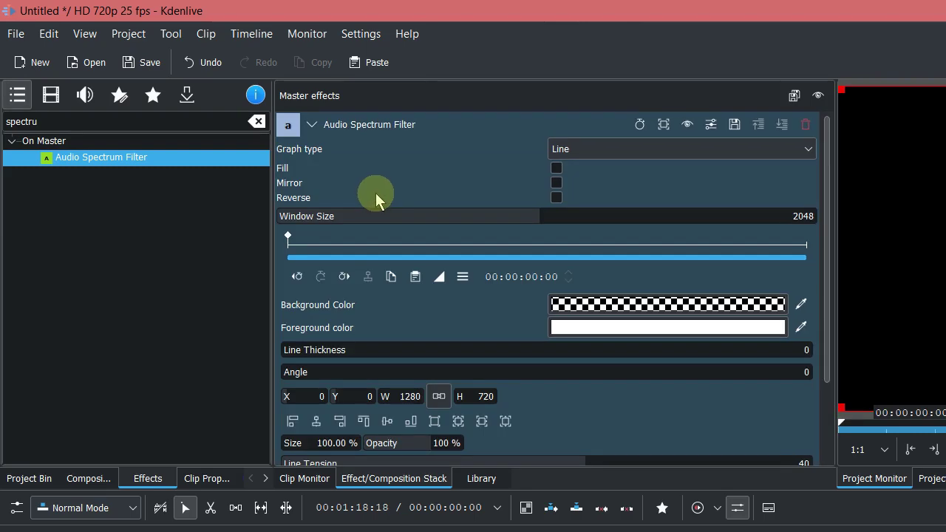
click(34, 478)
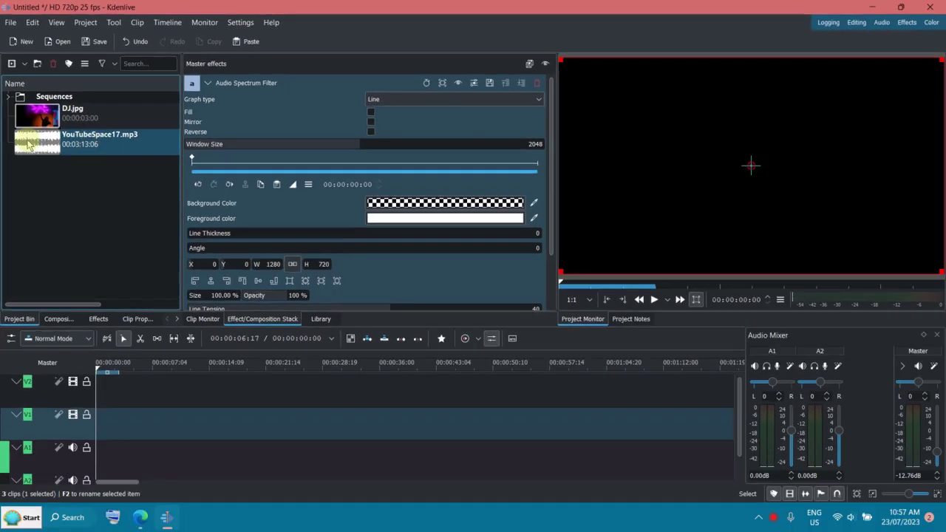
drag(28, 145, 88, 466)
- Play from about 00:00:12:01 to preview the white line spectrum
click(188, 372)
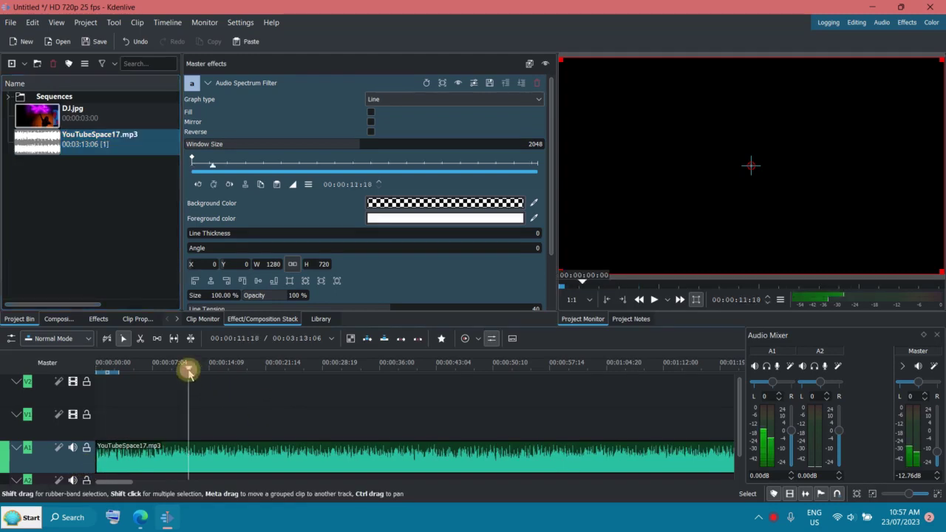
drag(188, 372, 191, 372)
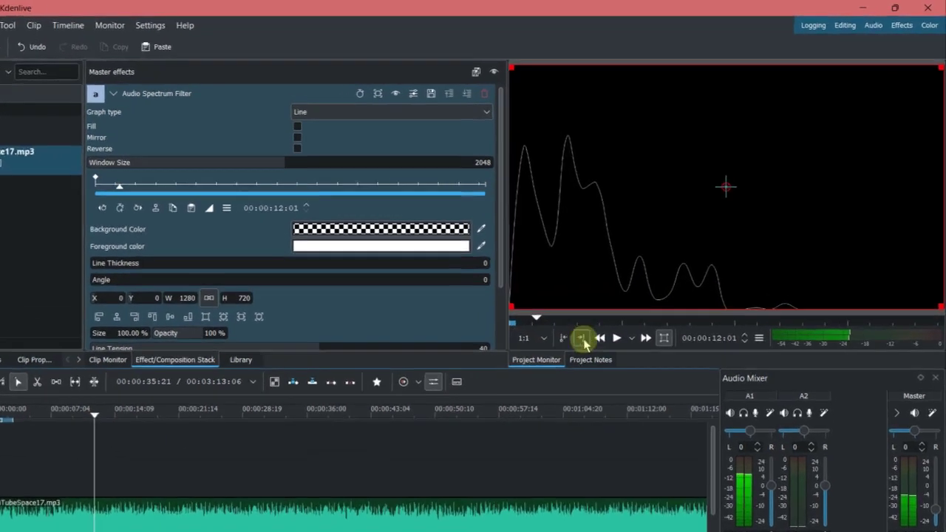
click(654, 300)
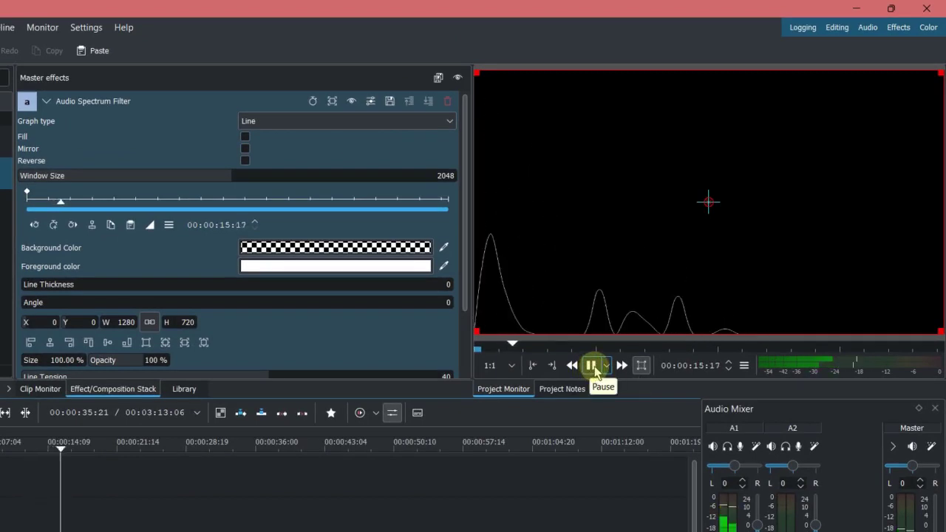
- Switch the spectrum graph type to Bar and preview it
click(591, 365)
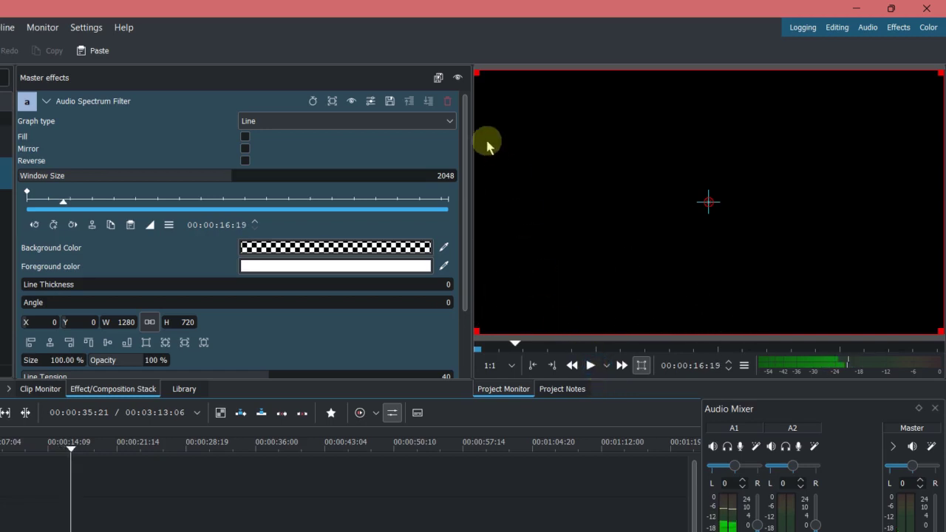
click(453, 122)
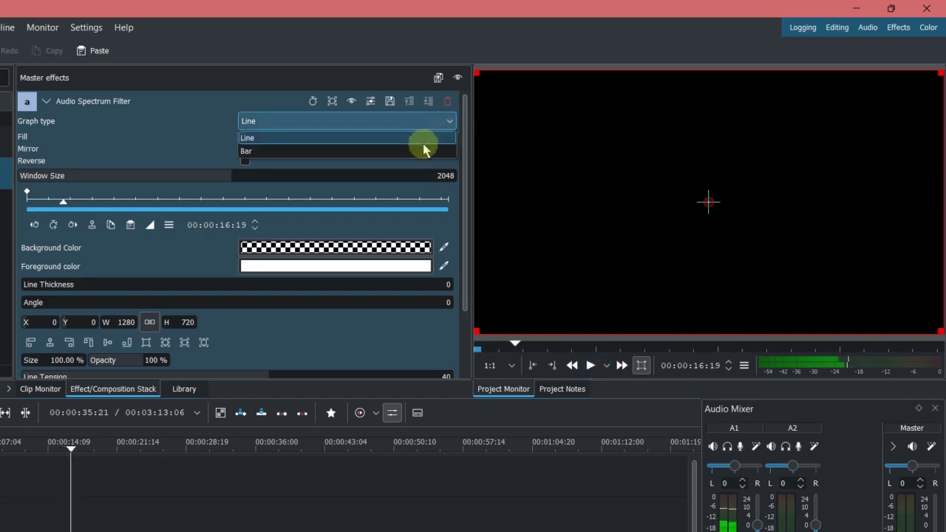
click(422, 150)
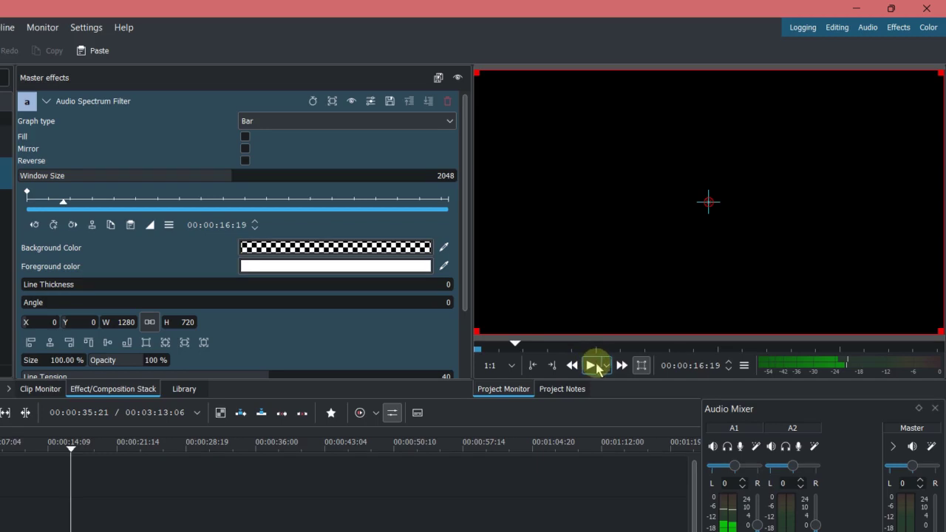
click(596, 367)
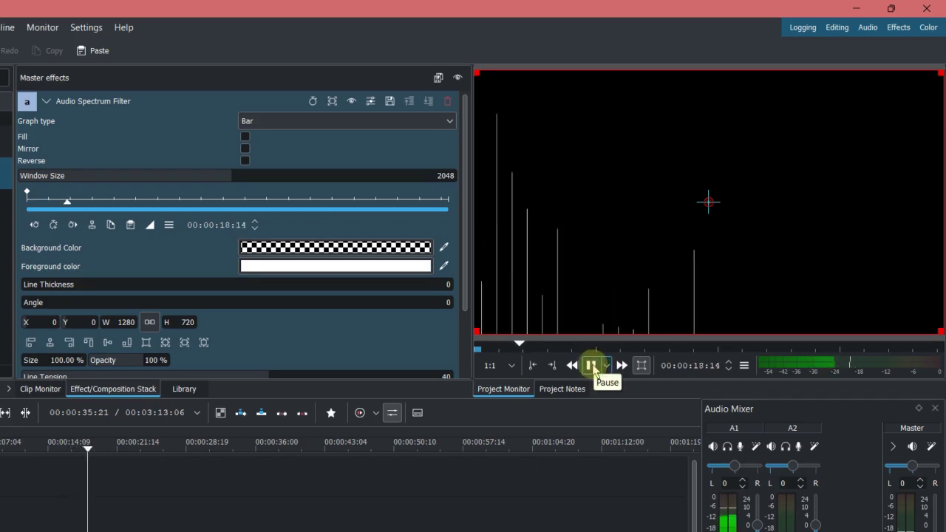
click(592, 366)
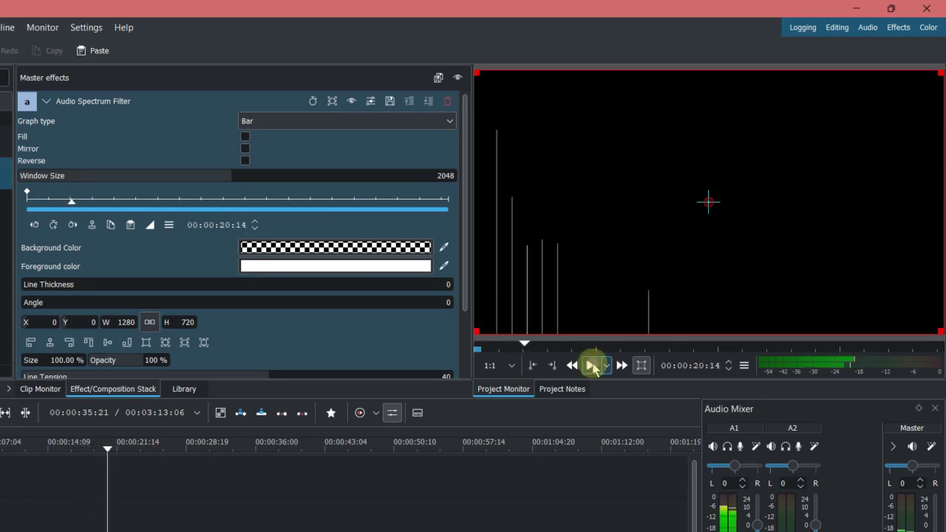
- Enable Fill, switch the graph type to Line, and preview the filled line spectrum
click(244, 137)
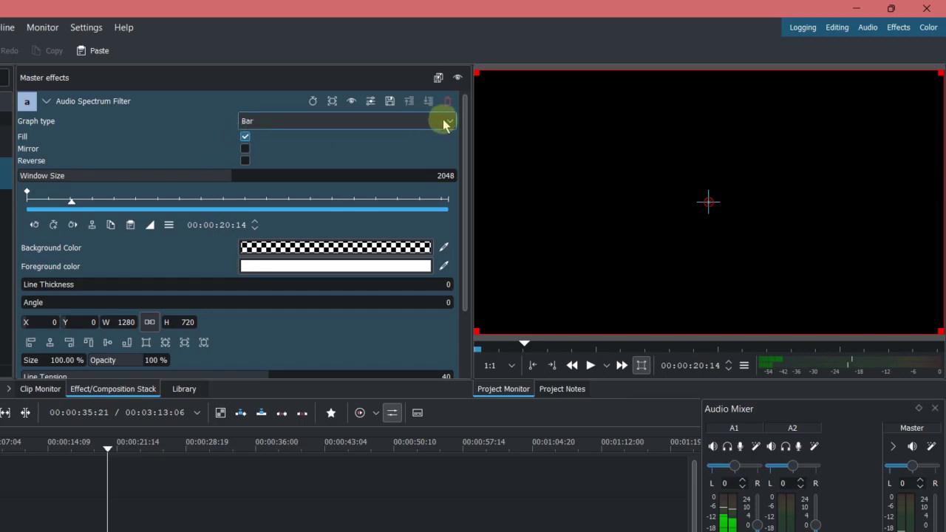
click(447, 124)
click(433, 137)
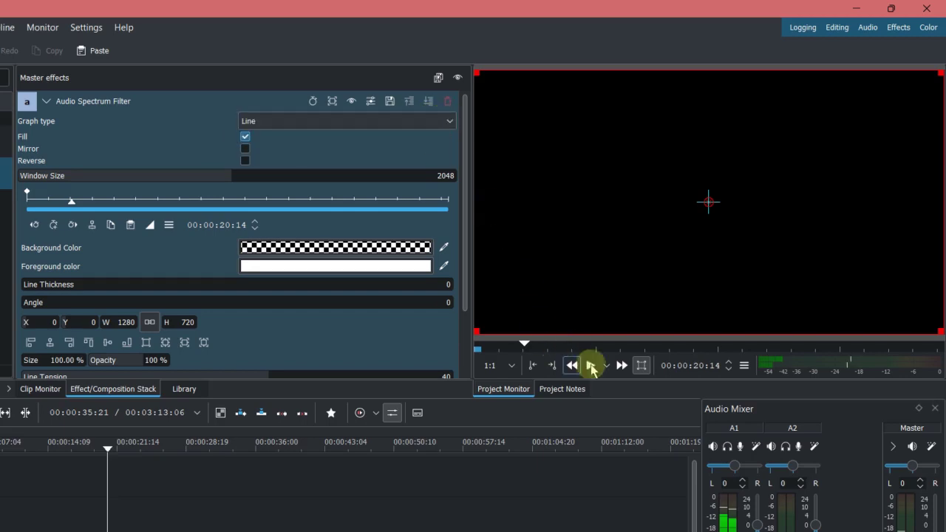
click(595, 367)
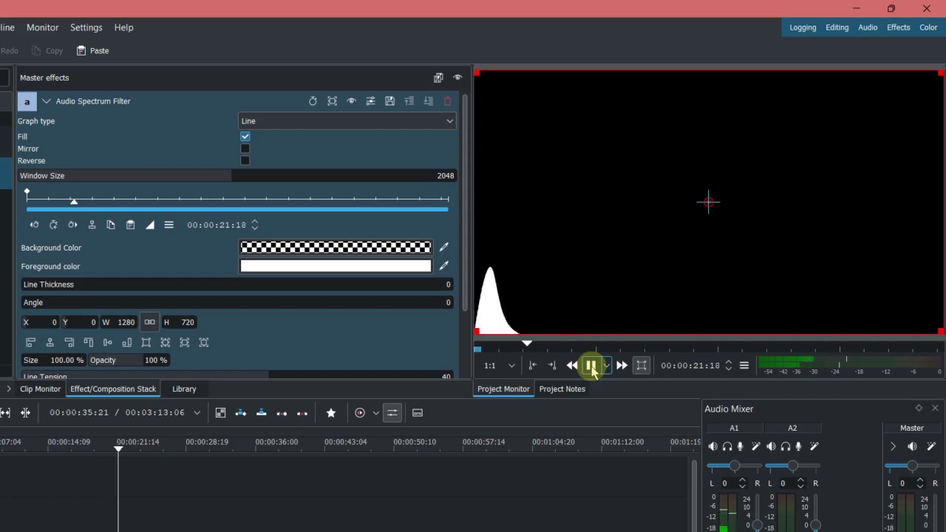
click(591, 366)
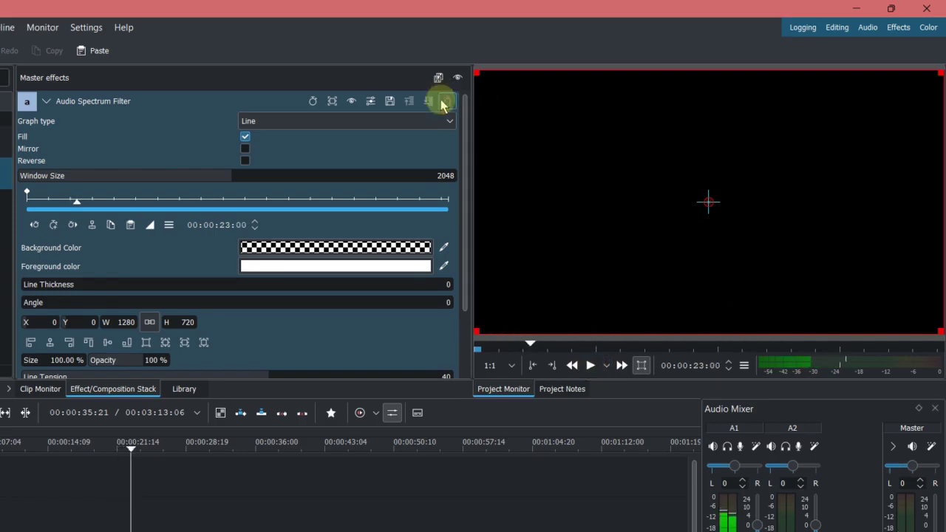
click(440, 124)
- Set the graph back to Bar, enable Reverse and Mirror, and preview playback
click(355, 151)
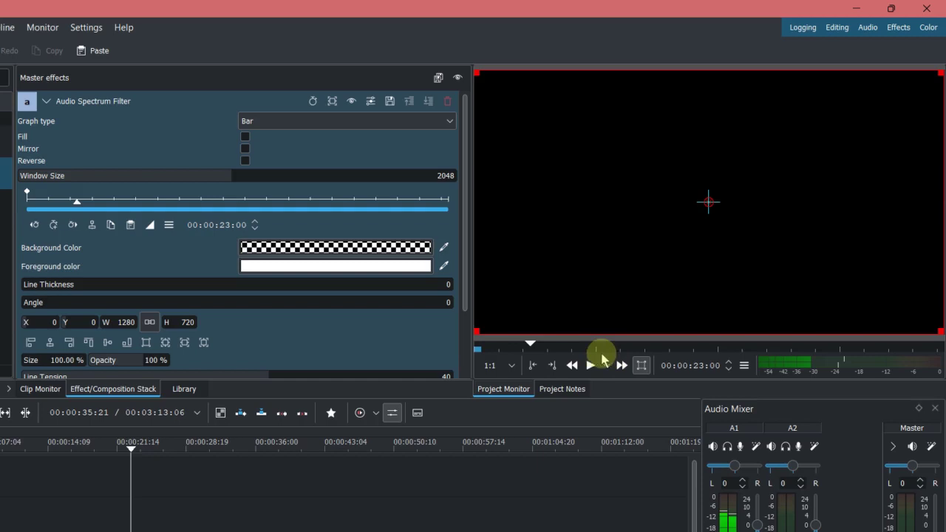
click(591, 365)
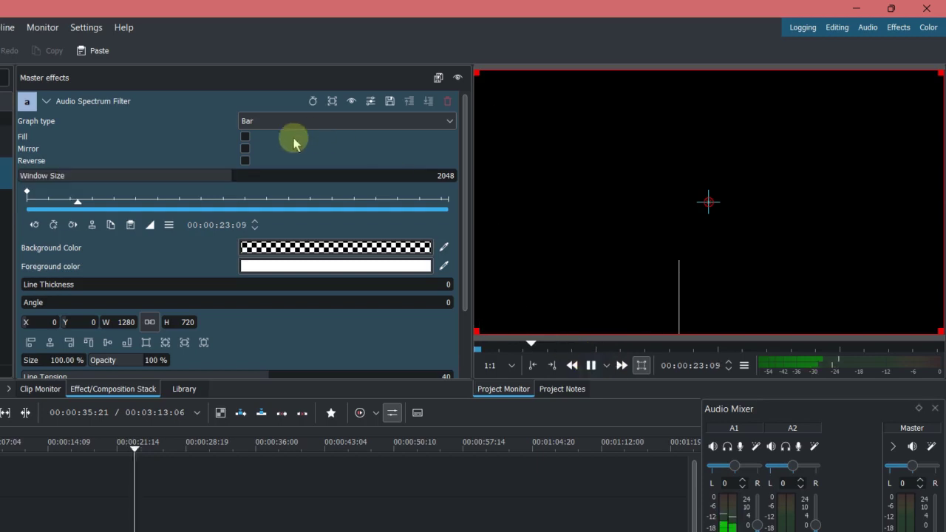
click(246, 160)
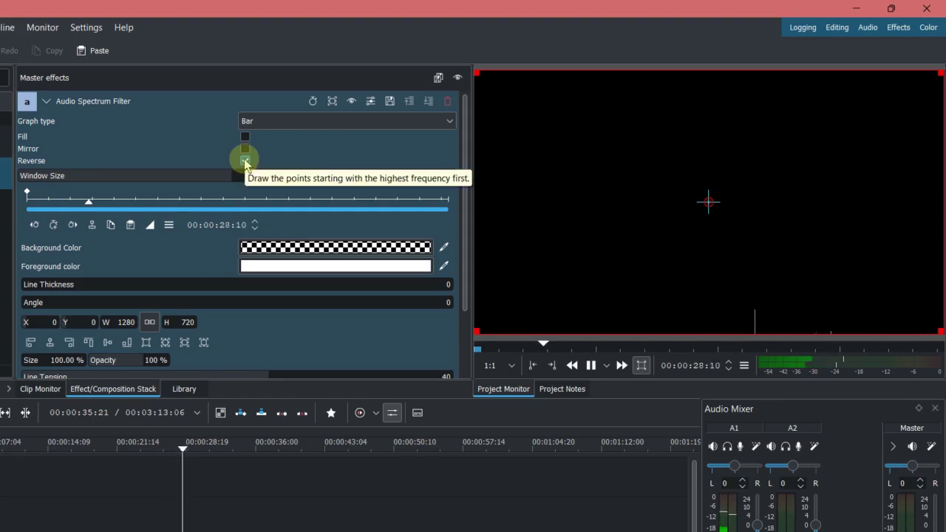
click(245, 150)
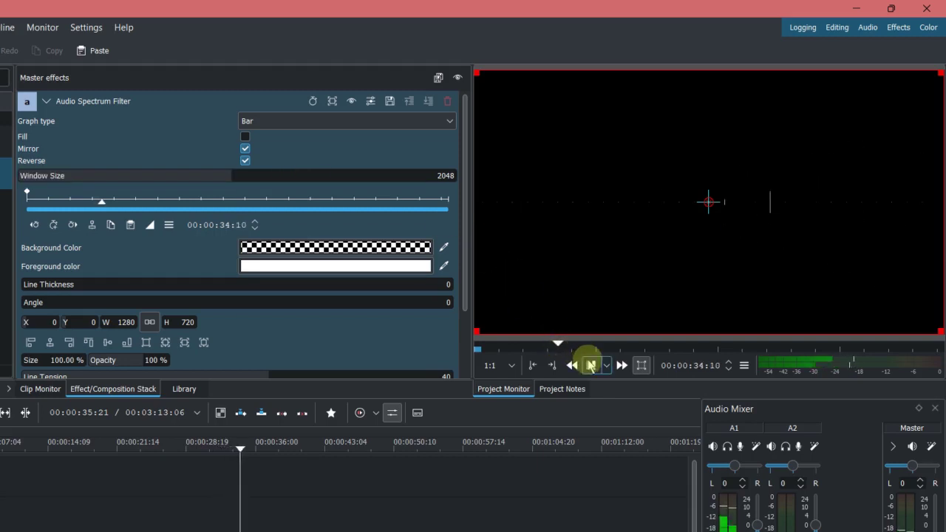
click(590, 365)
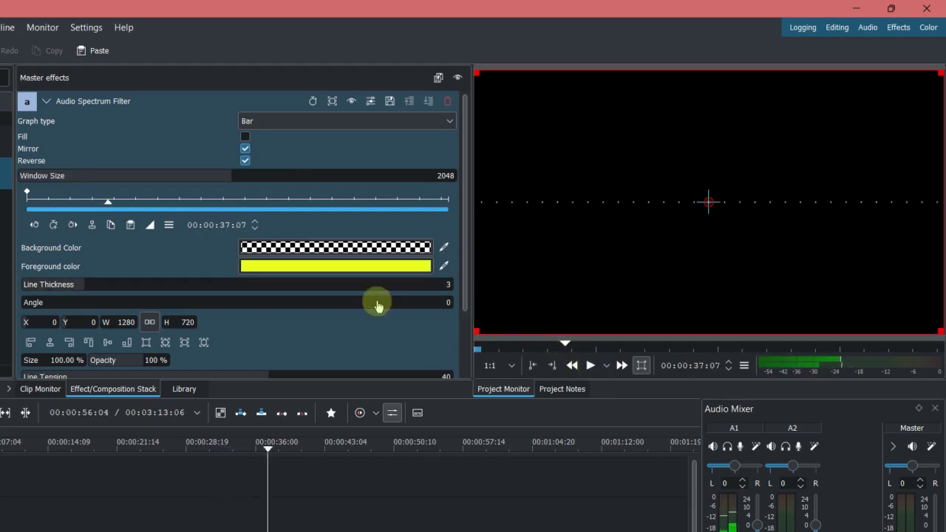
- Thicken the bars to 13, scale the spectrum to about 58%, and move it left
drag(95, 288, 297, 285)
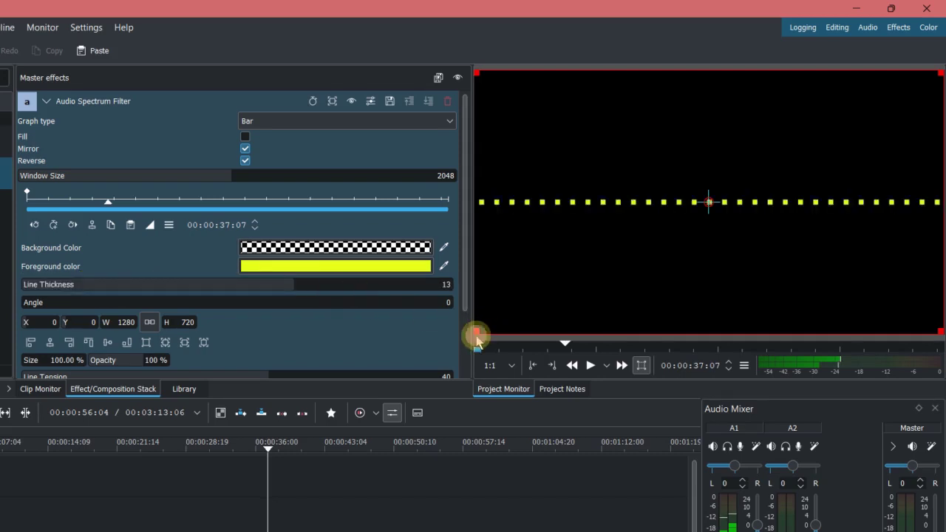
drag(477, 336, 673, 262)
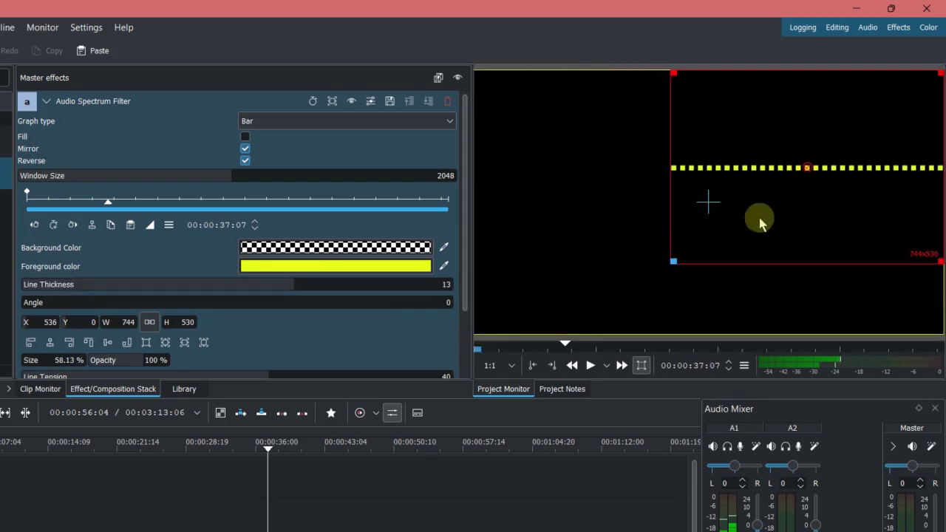
drag(809, 166, 620, 228)
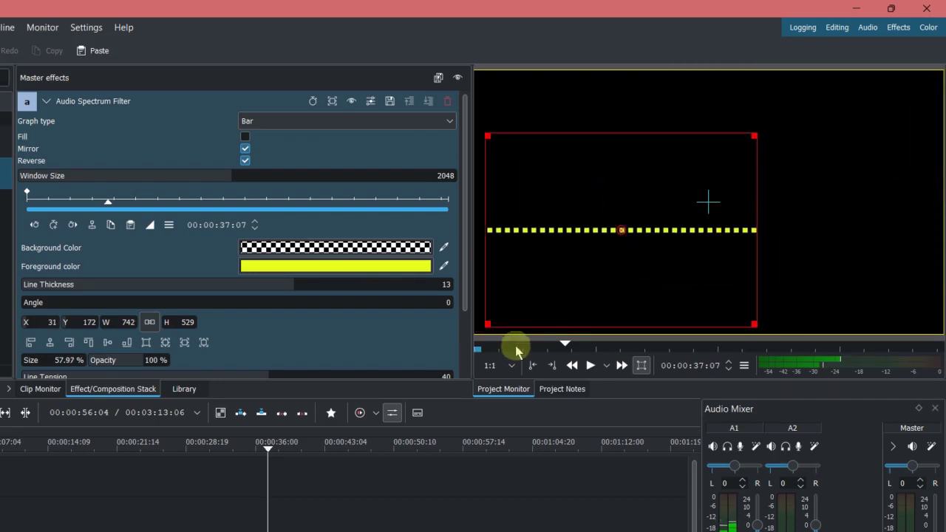
- Preview the resized spectrum, set the effect position to 00:00:39:01, and view the bug report
click(593, 369)
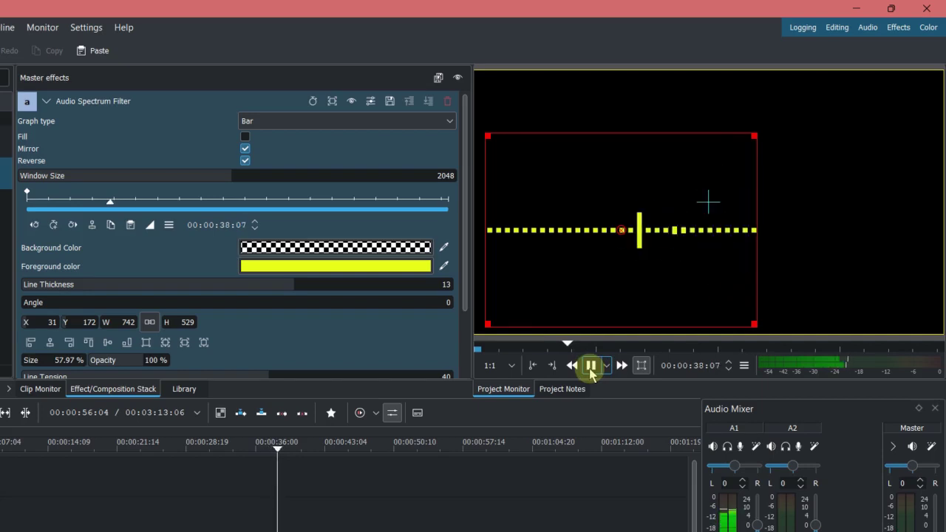
click(591, 366)
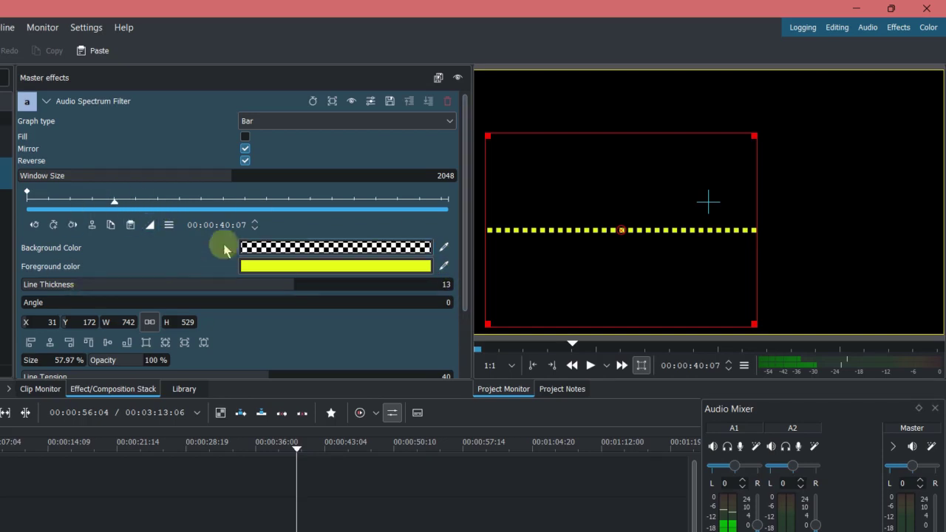
mouse_move(110, 209)
mouse_down()
mouse_move(101, 200)
mouse_move(112, 200)
mouse_up()
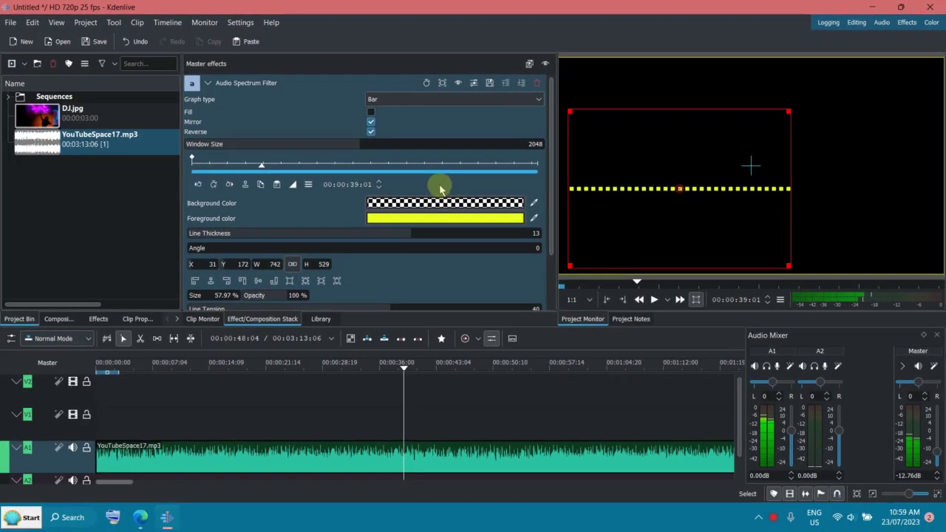
click(131, 520)
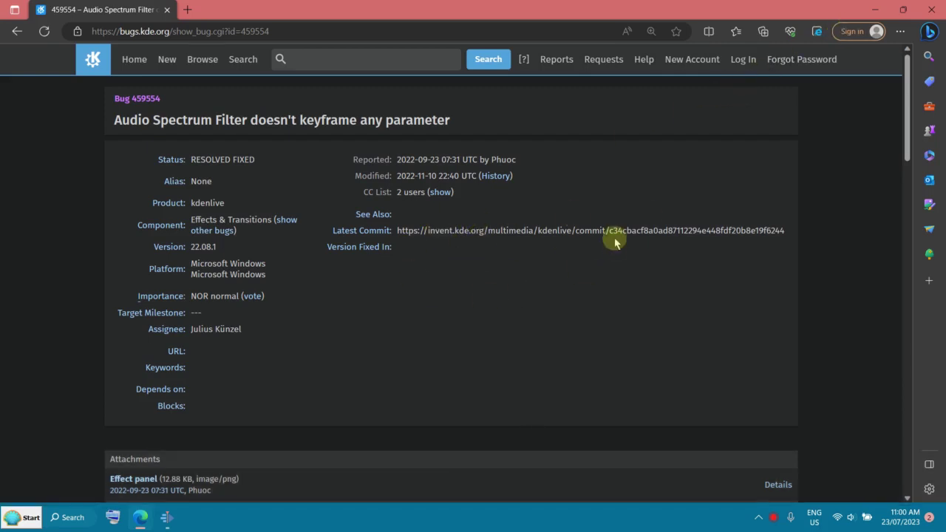
- Review KDE bug 459554 in Edge, then return to the Kdenlive project
click(878, 16)
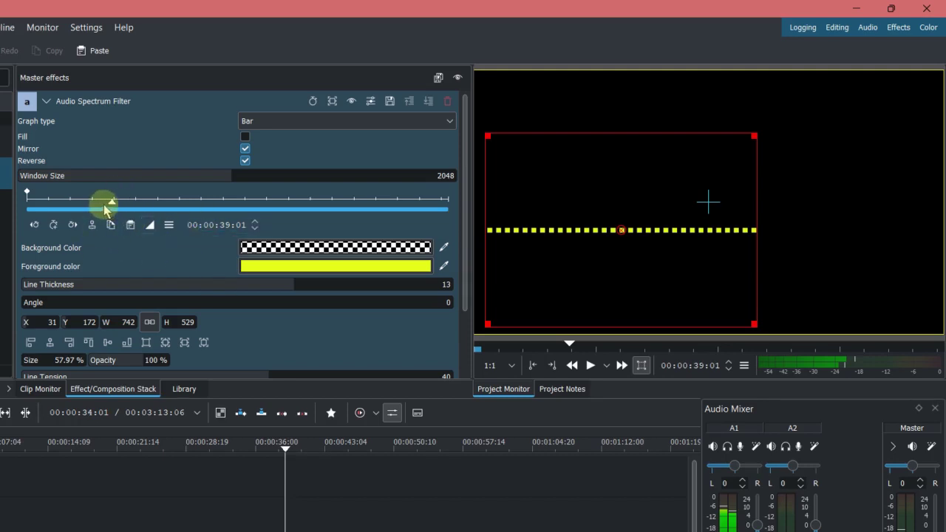
- Add spectrum keyframes at 00:00:35:05 and 00:00:39:01
drag(111, 203, 105, 204)
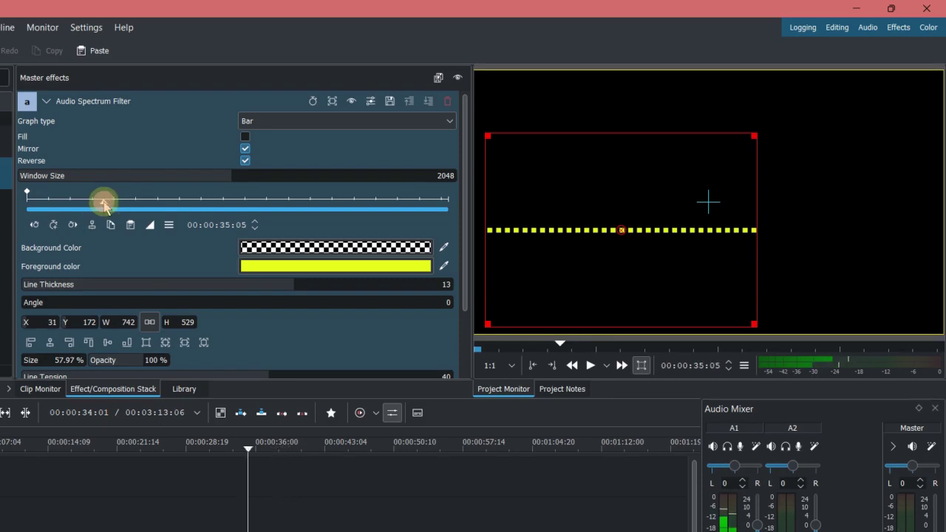
click(54, 226)
drag(103, 200, 111, 201)
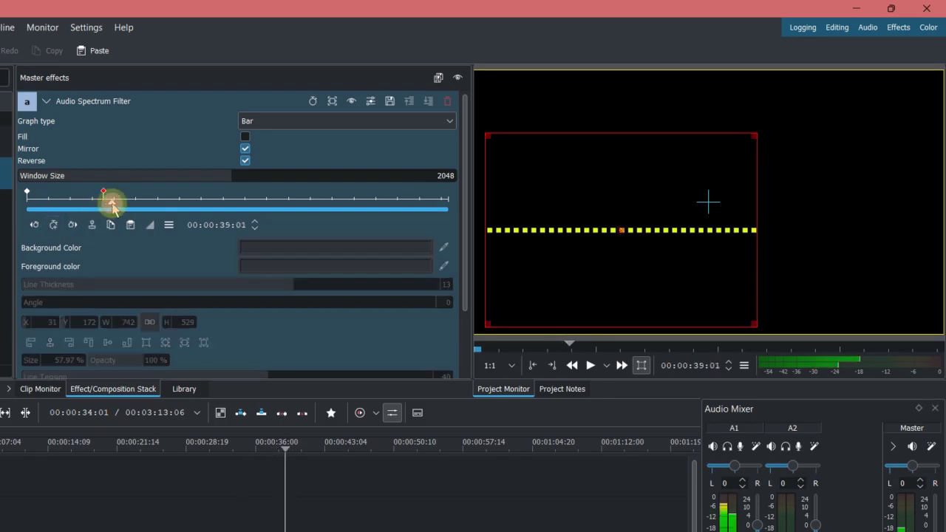
click(53, 224)
- Set the spectrum foreground colour at 39:01 to dark red #3b0000
click(433, 266)
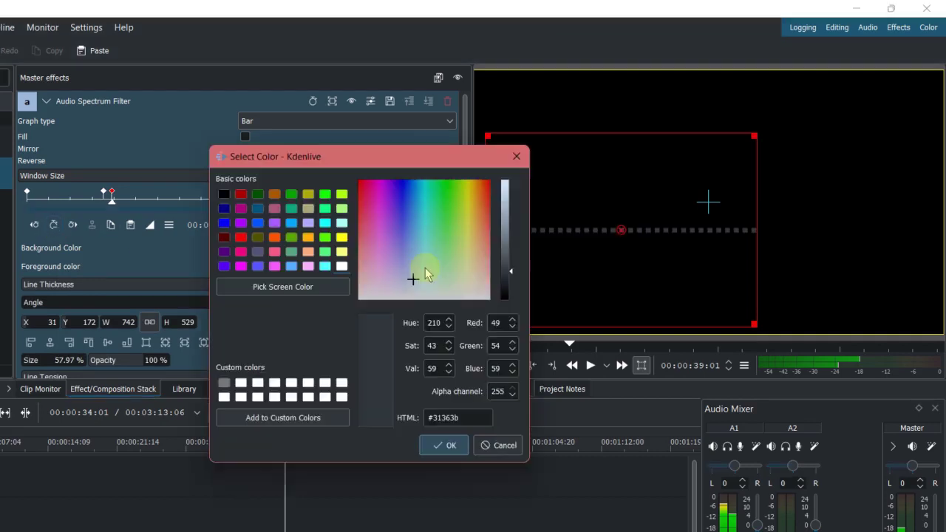
click(479, 198)
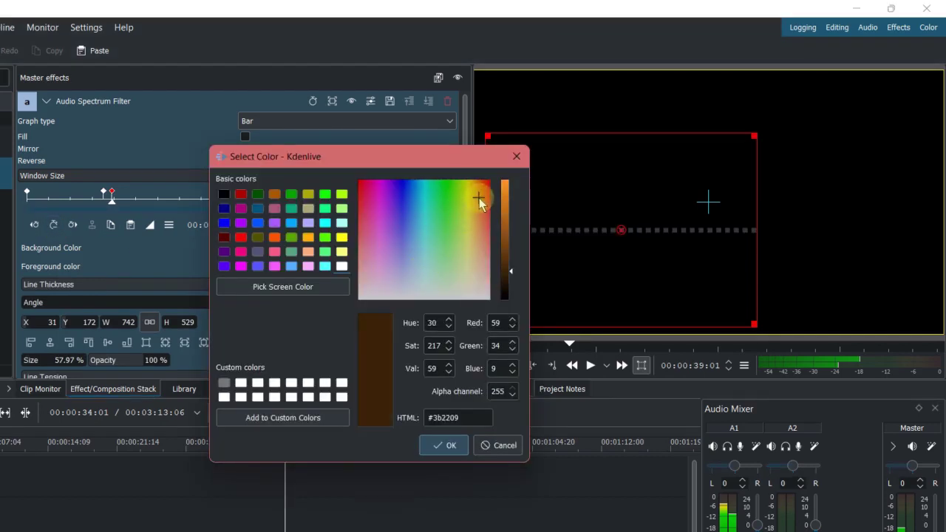
drag(481, 200, 487, 184)
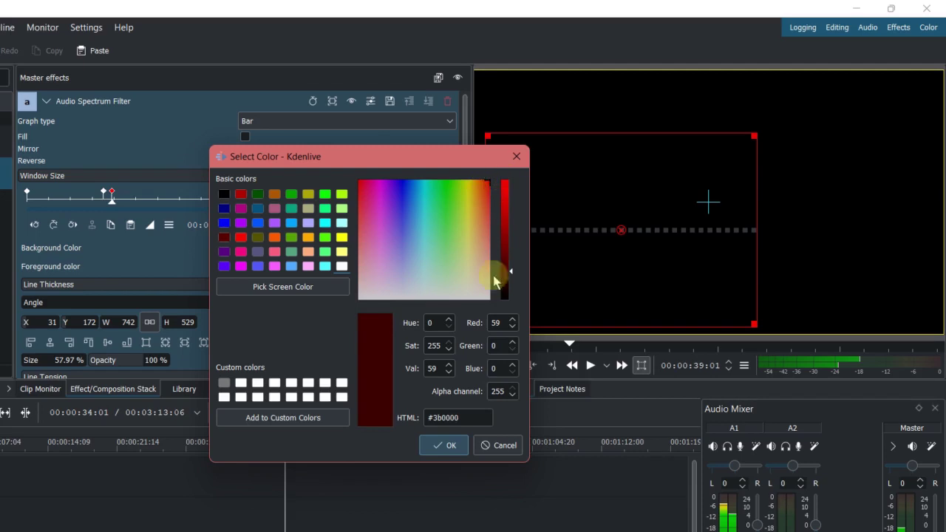
click(447, 444)
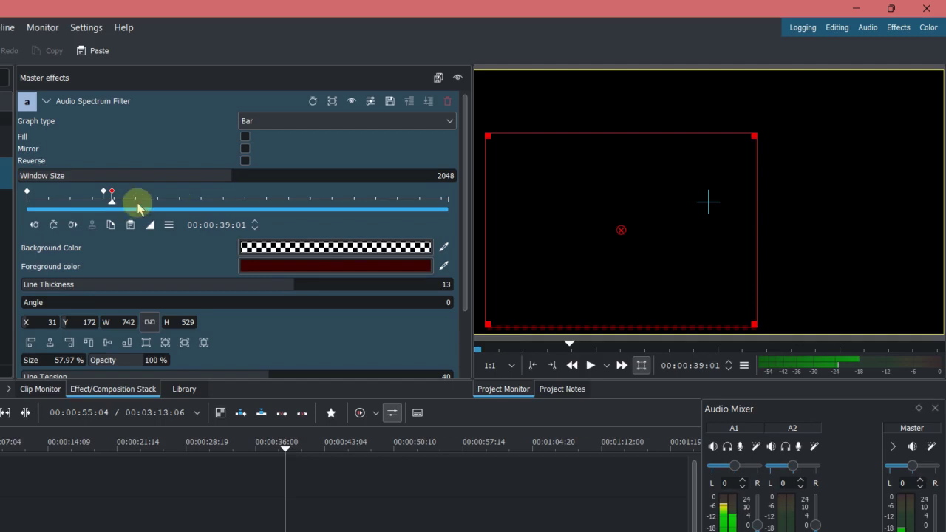
- Play from around 00:00:30:20 to preview the spectrum changing from yellow to dark red
click(93, 203)
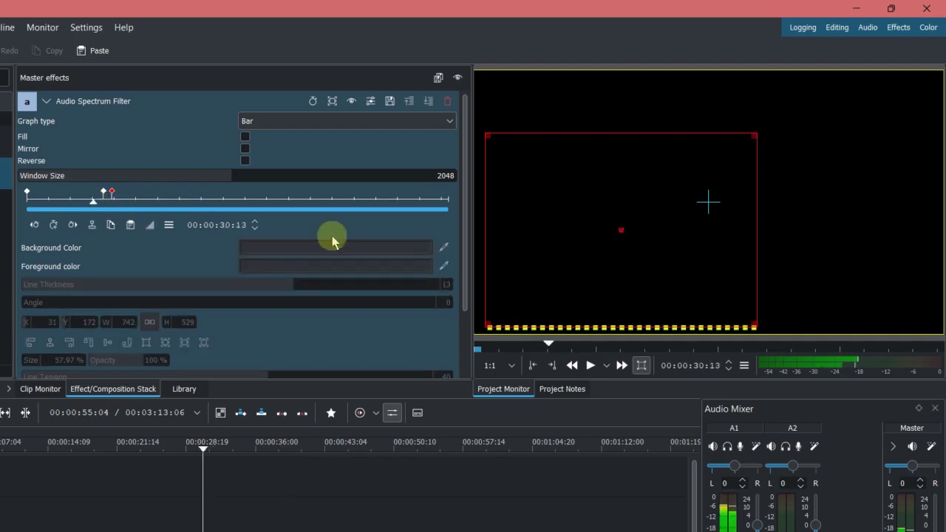
click(589, 365)
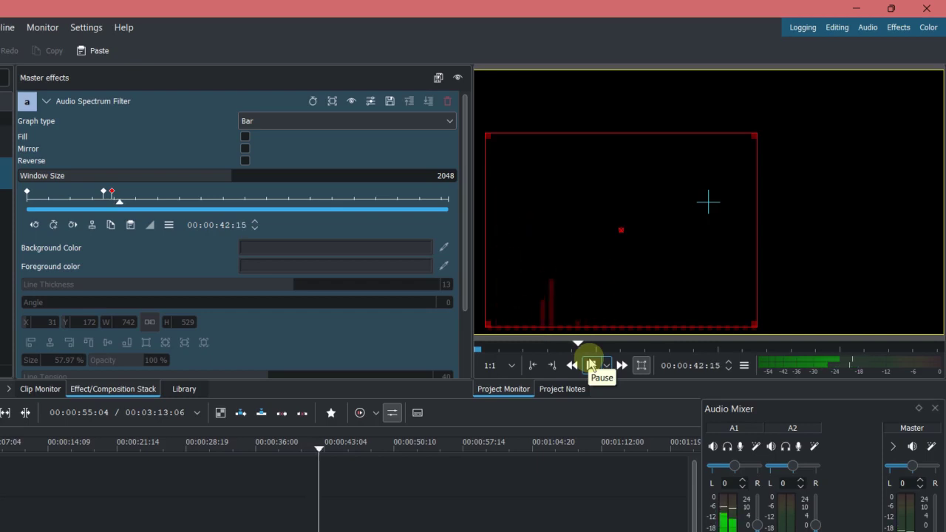
click(591, 365)
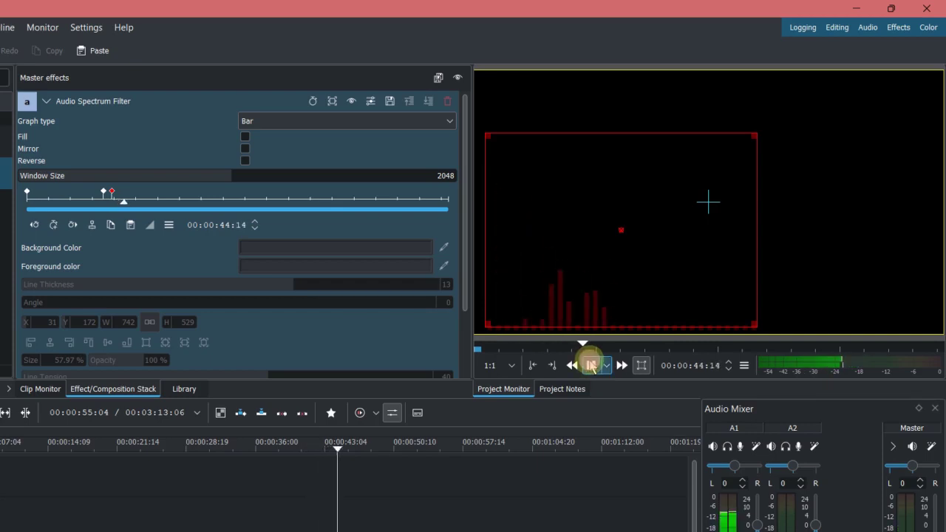
click(53, 229)
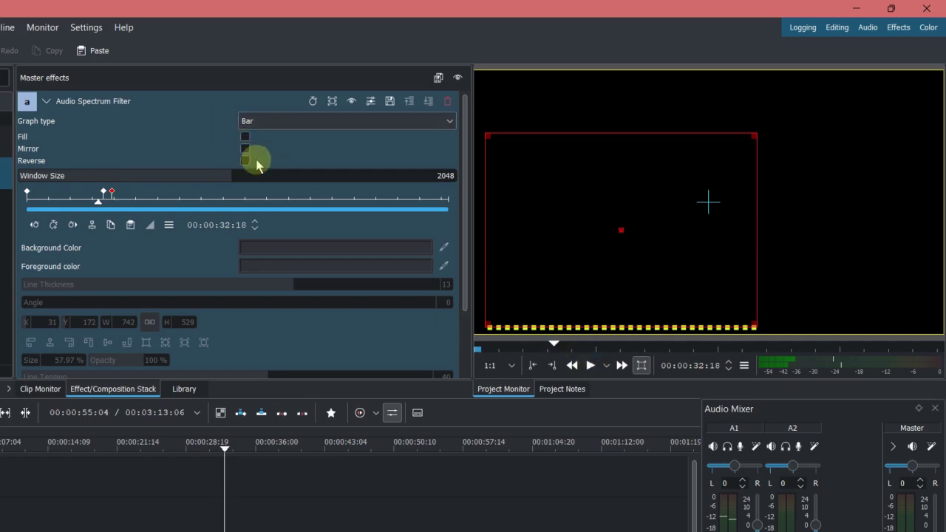
click(591, 366)
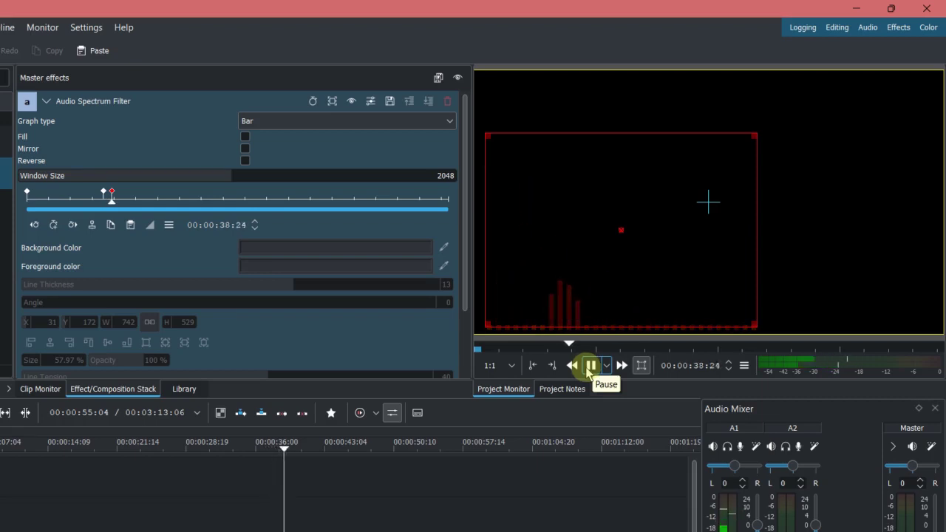
click(590, 365)
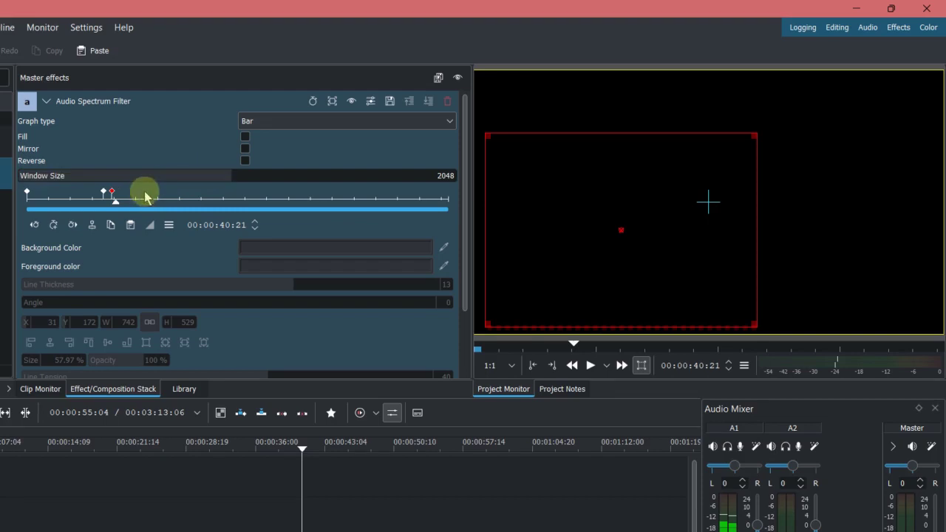
- Add a keyframe at 00:00:38:13 and jump to the next keyframe at 00:00:39:01
drag(114, 207, 111, 205)
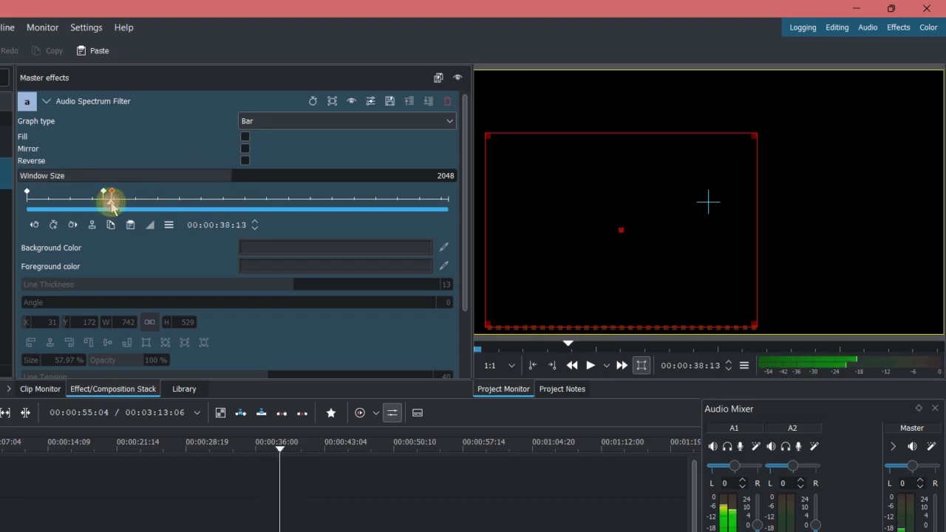
click(34, 223)
click(73, 223)
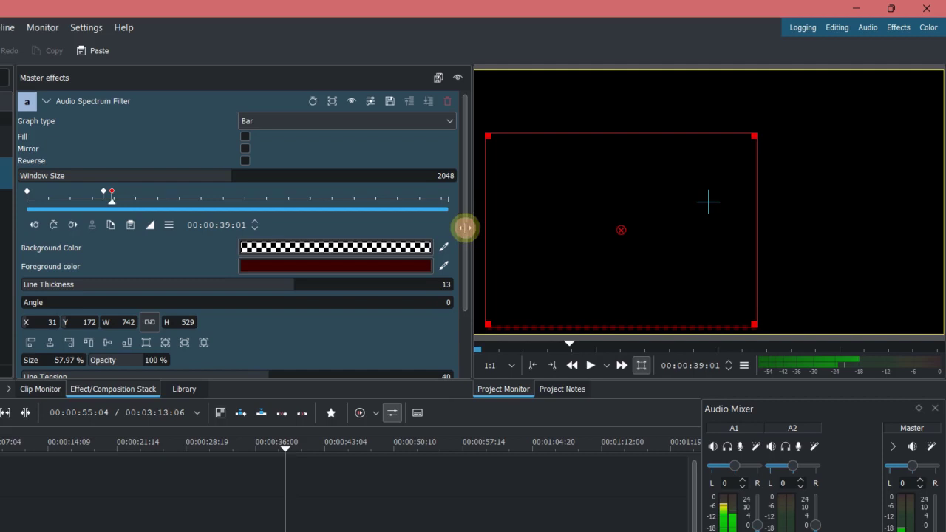
- Set the spectrum Angle to 90 for a vertical spectrum
drag(465, 227, 462, 289)
scroll(453, 270, down, 4)
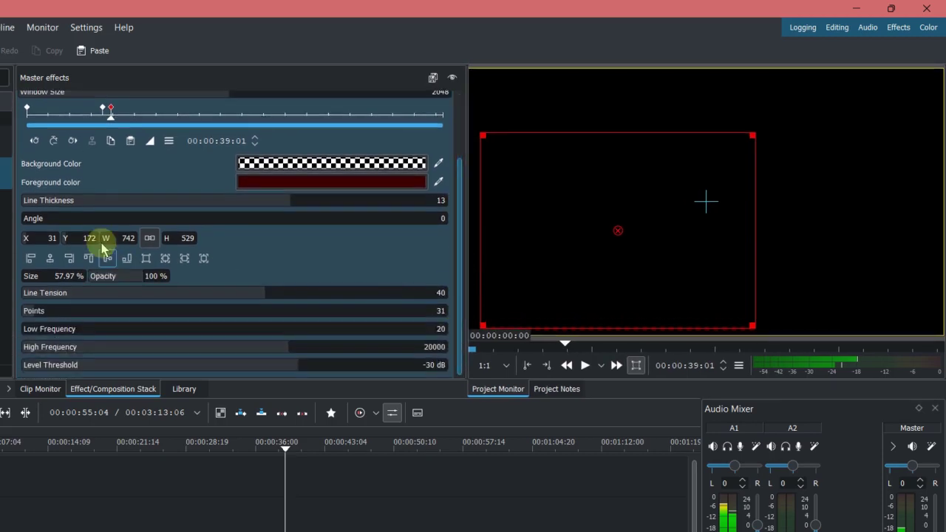
drag(34, 218, 82, 219)
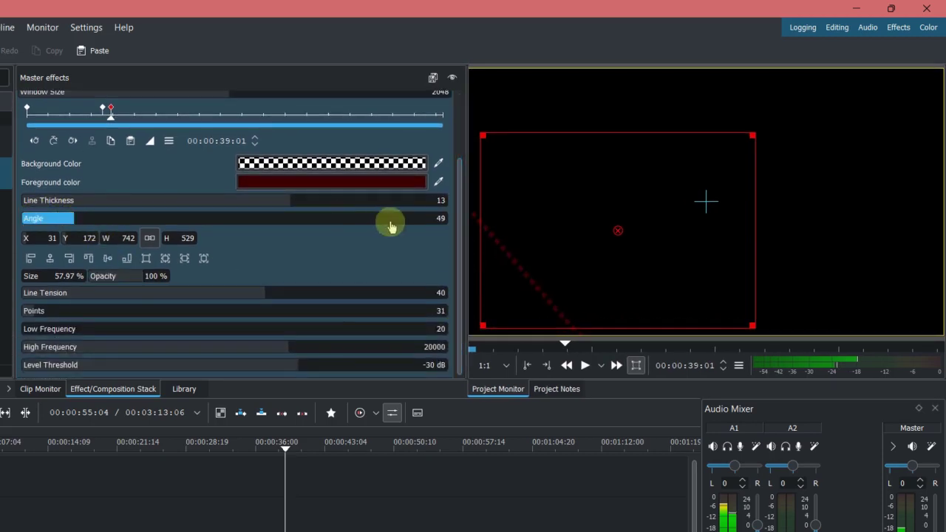
click(441, 218)
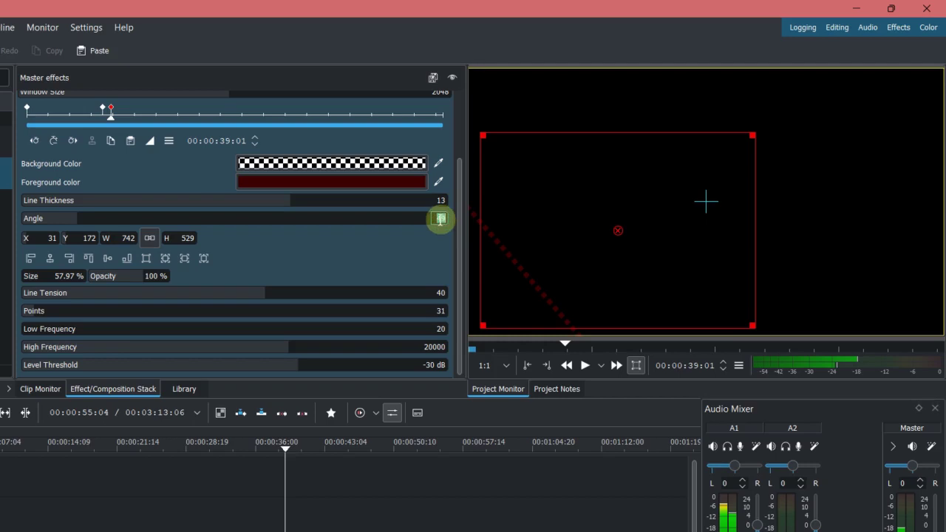
key(Return)
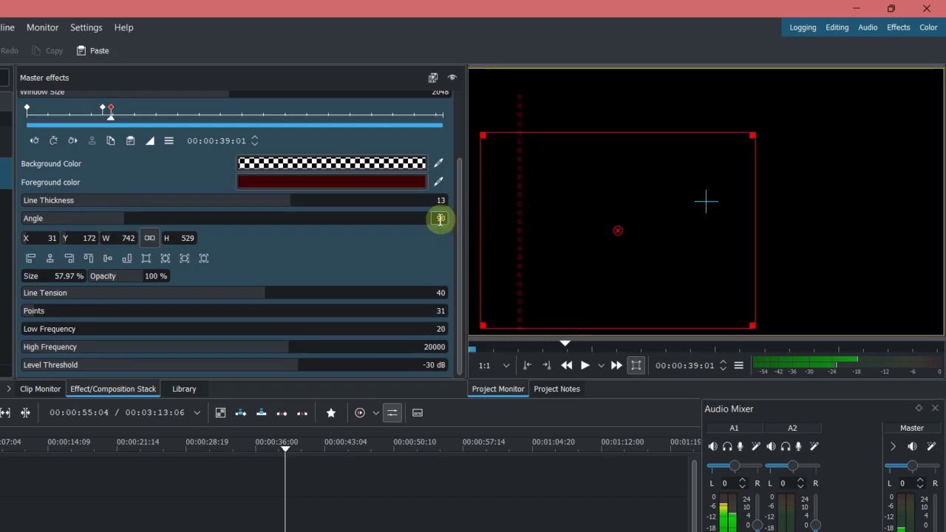
- Scrub between keyframes to preview the tilt, then return to the 00:00:39:01 keyframe
click(99, 121)
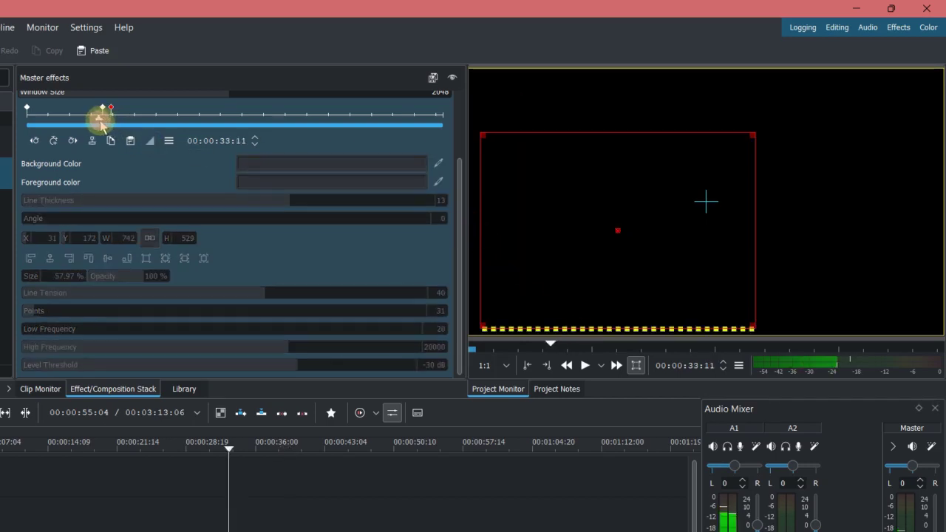
mouse_move(102, 123)
mouse_down()
mouse_move(111, 119)
mouse_move(104, 117)
mouse_up()
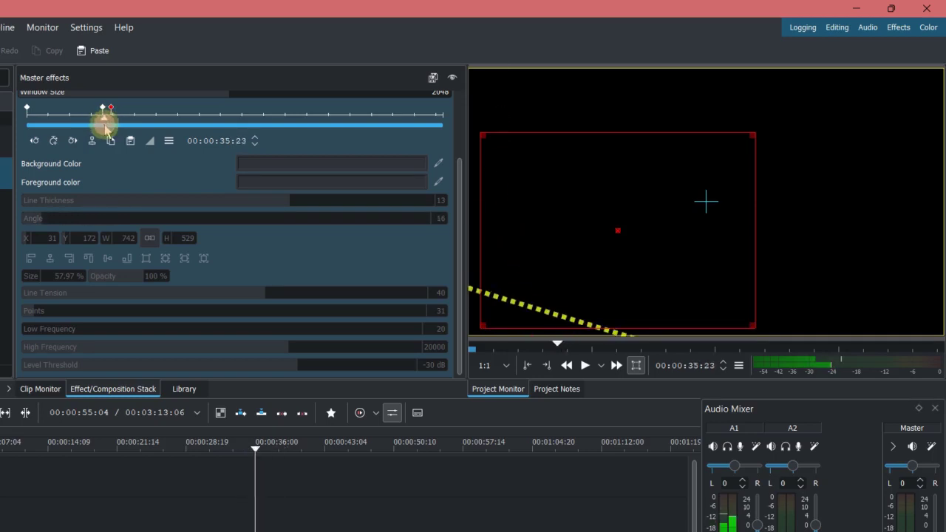
click(71, 142)
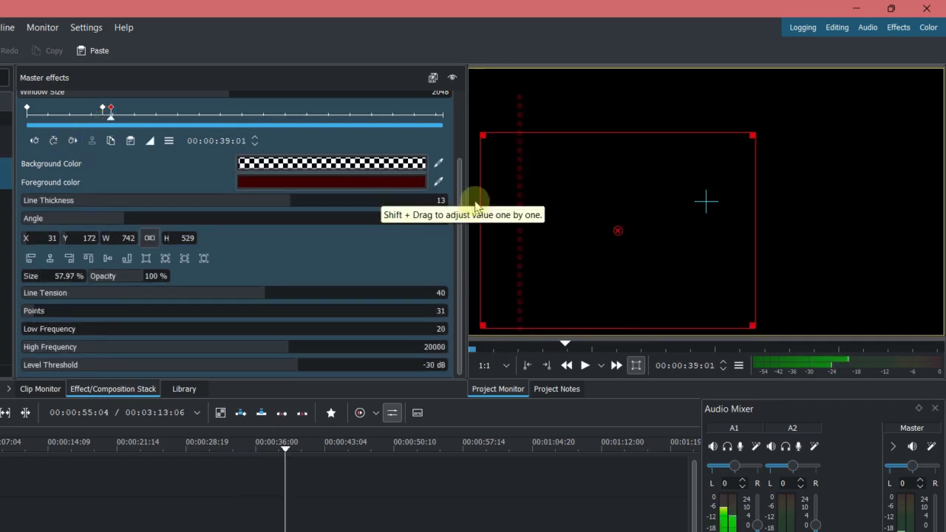
- Change the spectrum colour at 39:01 to bright red #ff0000
click(405, 183)
click(509, 190)
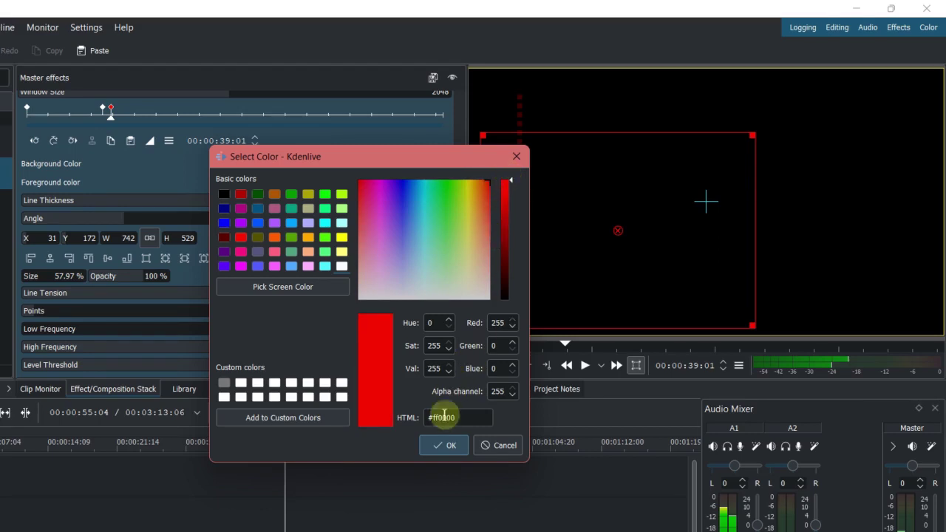
click(444, 446)
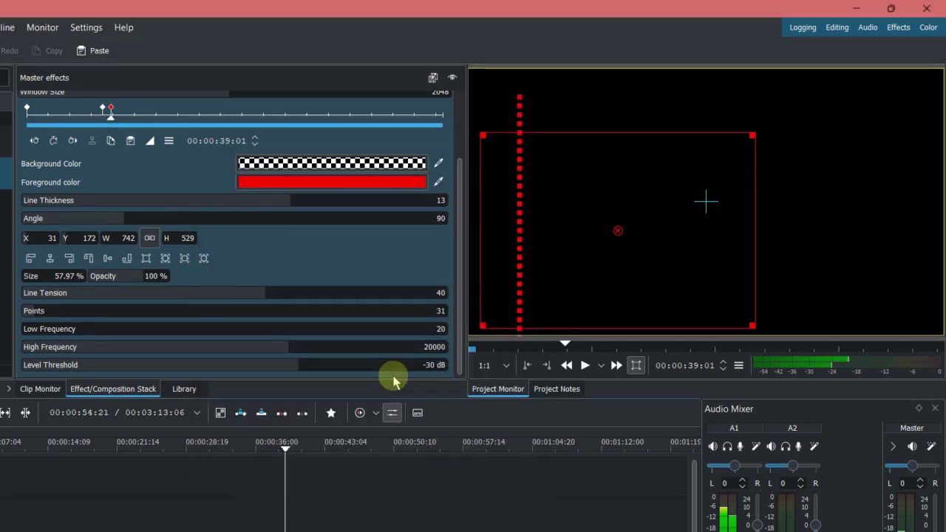
drag(110, 118, 98, 116)
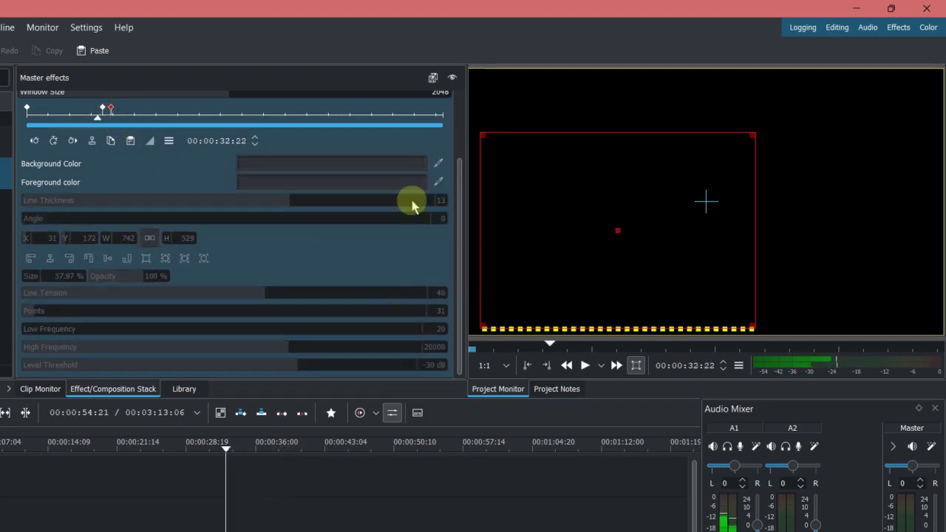
- Preview the shift to the vertical red spectrum, then step back through the keyframes to 00:00:00:00
click(584, 364)
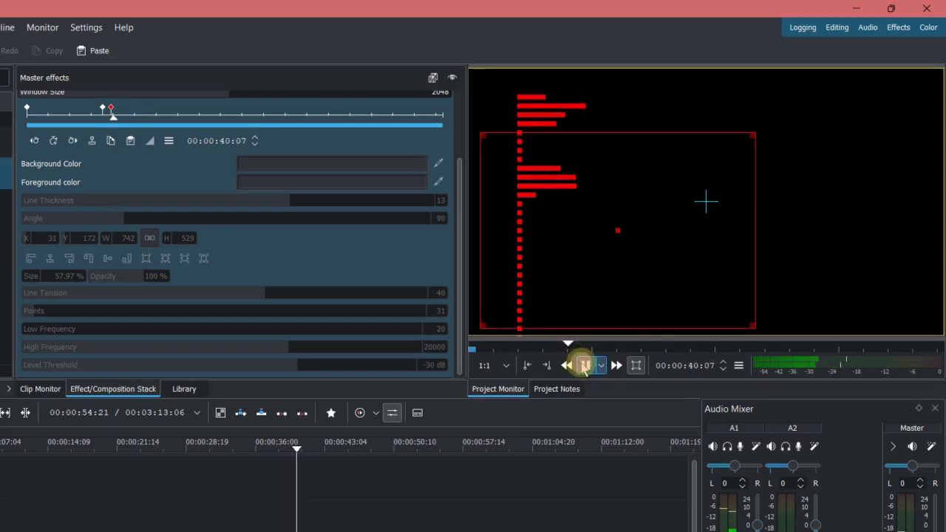
click(584, 364)
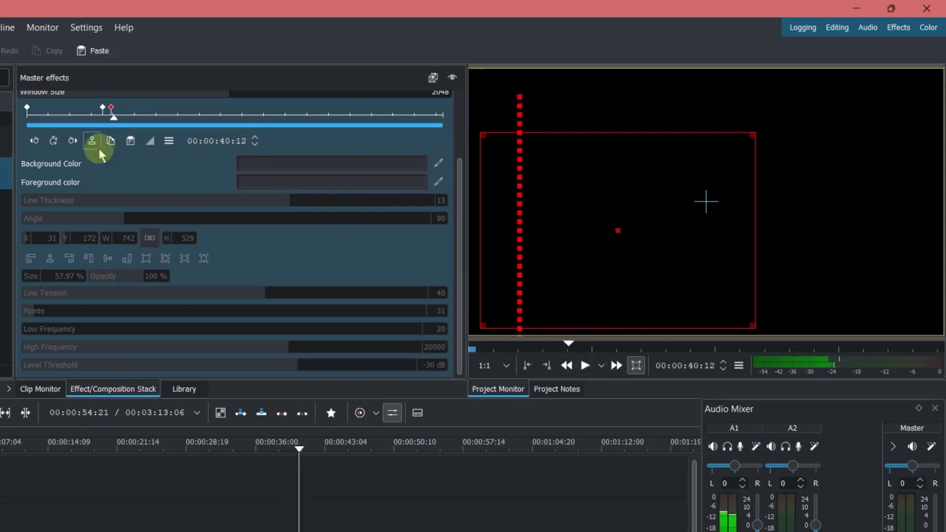
click(34, 141)
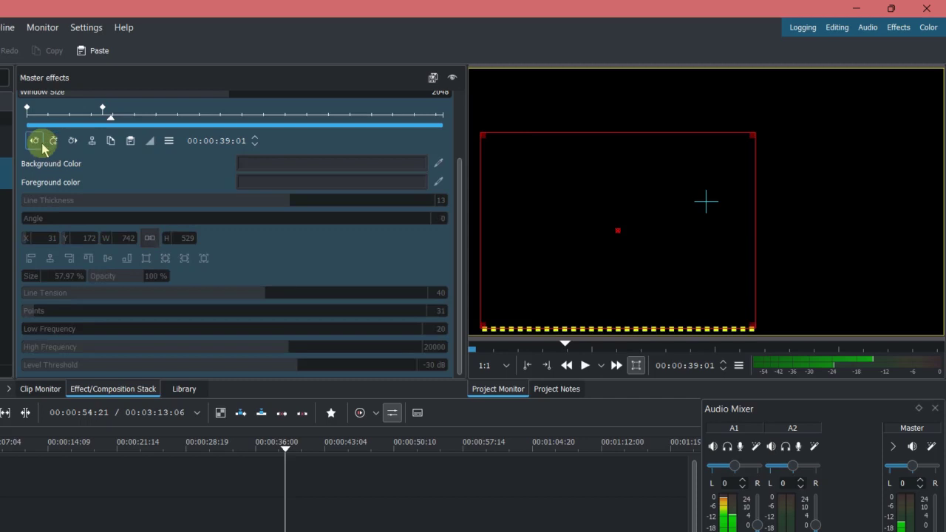
click(42, 147)
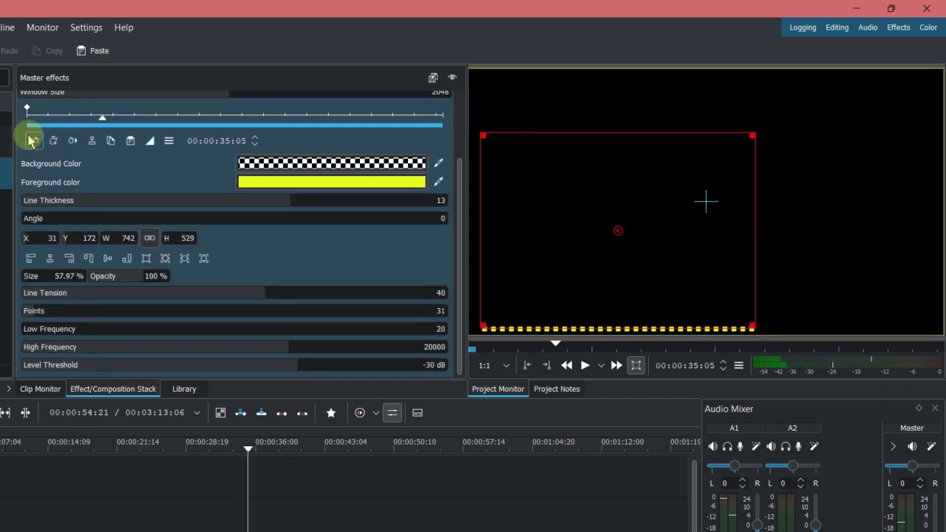
click(34, 140)
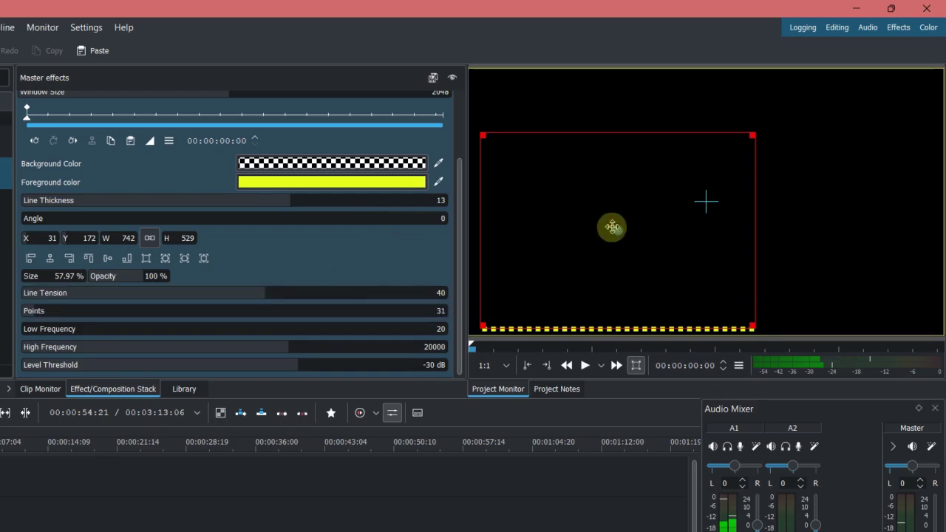
- Shift the spectrum area up and right, raise the Points count, and preview the continuous line
drag(614, 230, 627, 216)
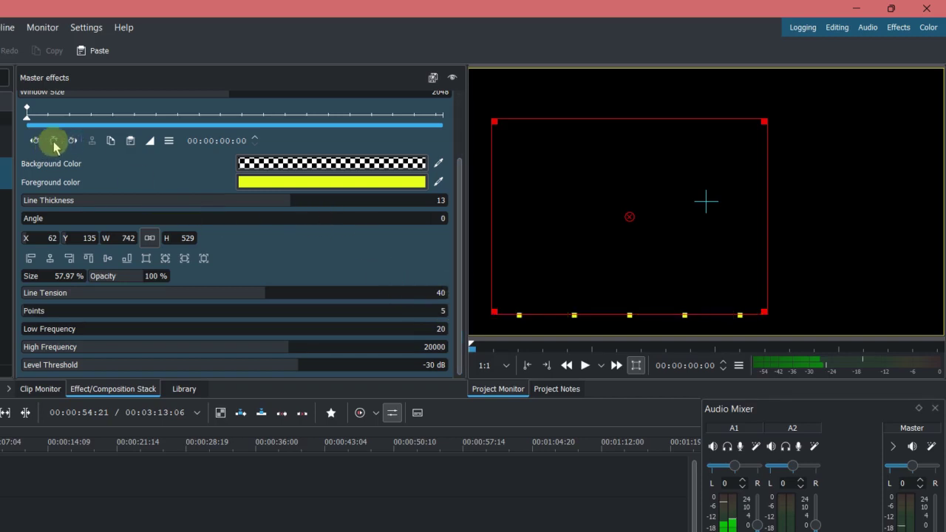
click(584, 365)
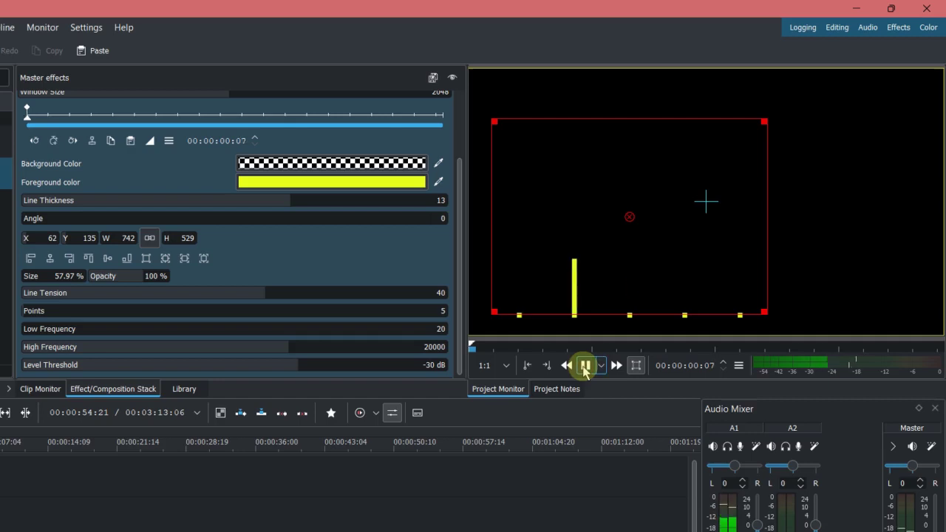
click(584, 365)
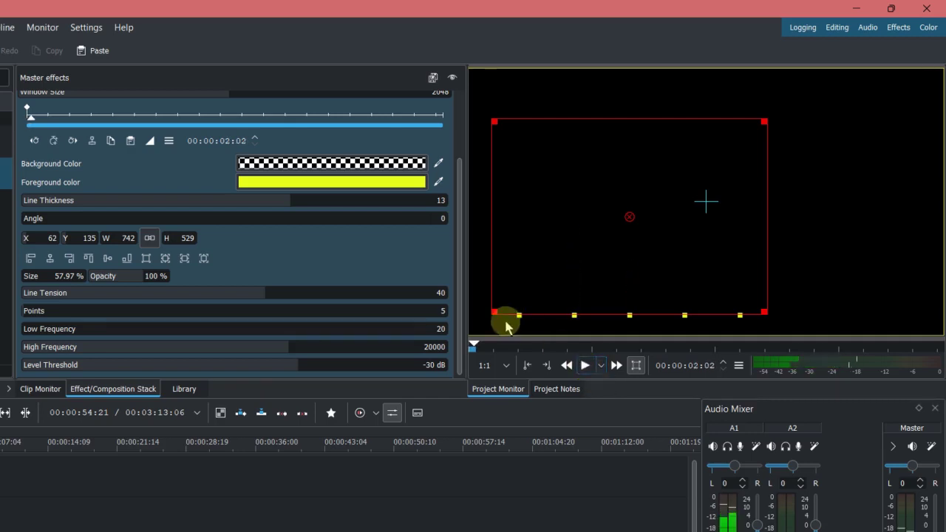
drag(46, 314, 91, 311)
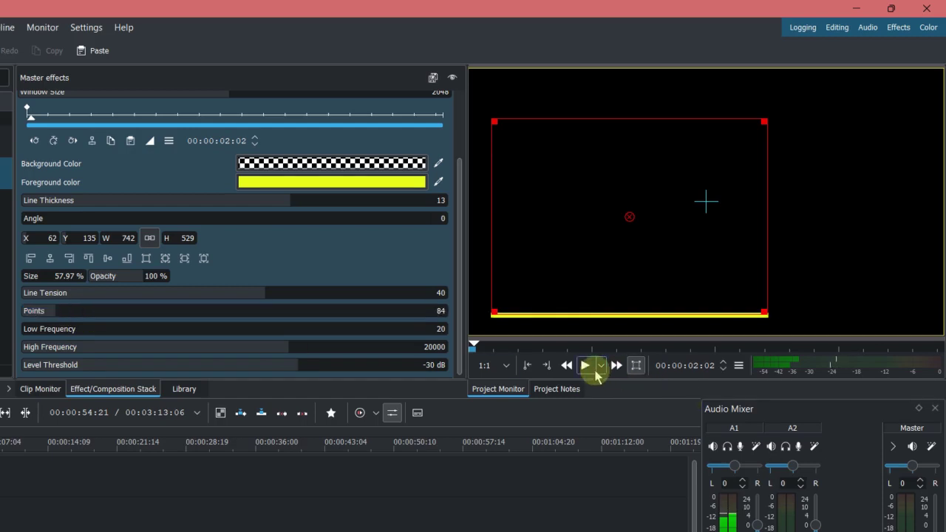
click(585, 365)
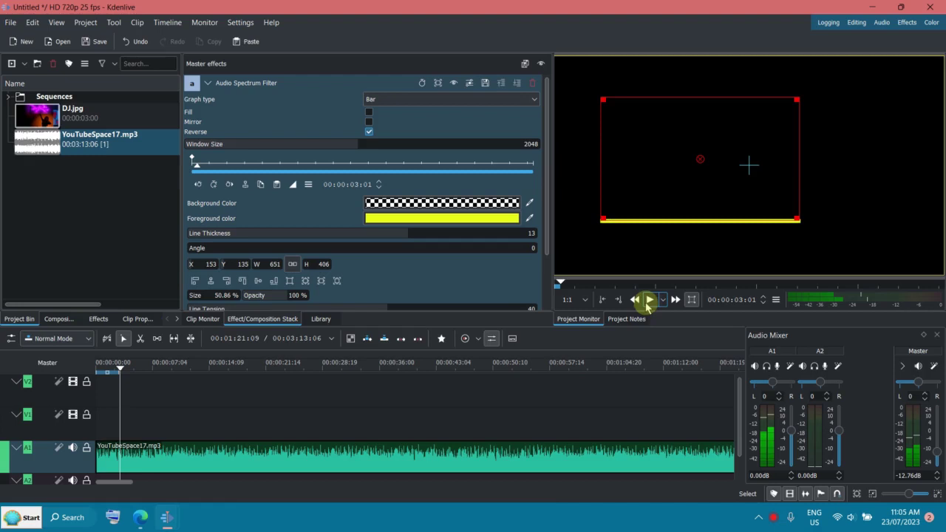
- Put DJ.jpg on track V1, move the spectrum to X 41, Y 256, with Reverse off and Mirror on
drag(42, 115, 731, 424)
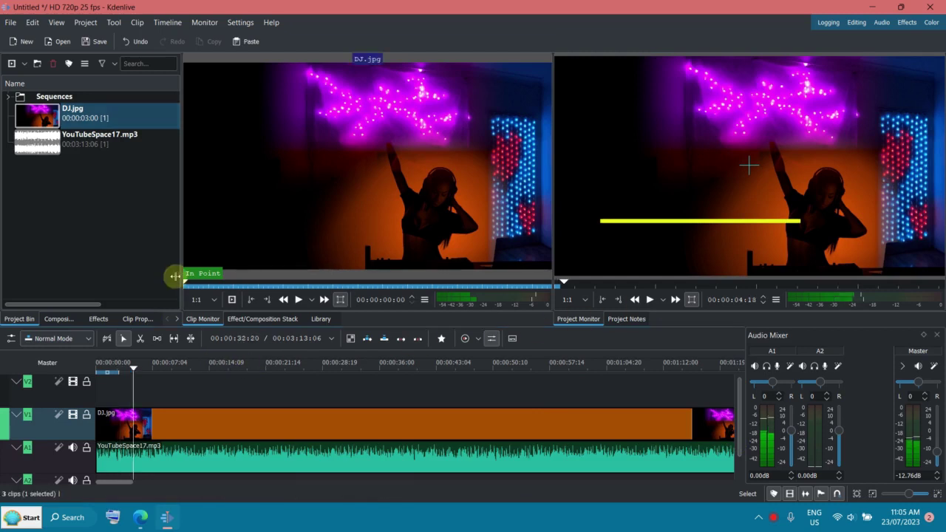
click(933, 368)
drag(640, 192, 603, 239)
click(242, 162)
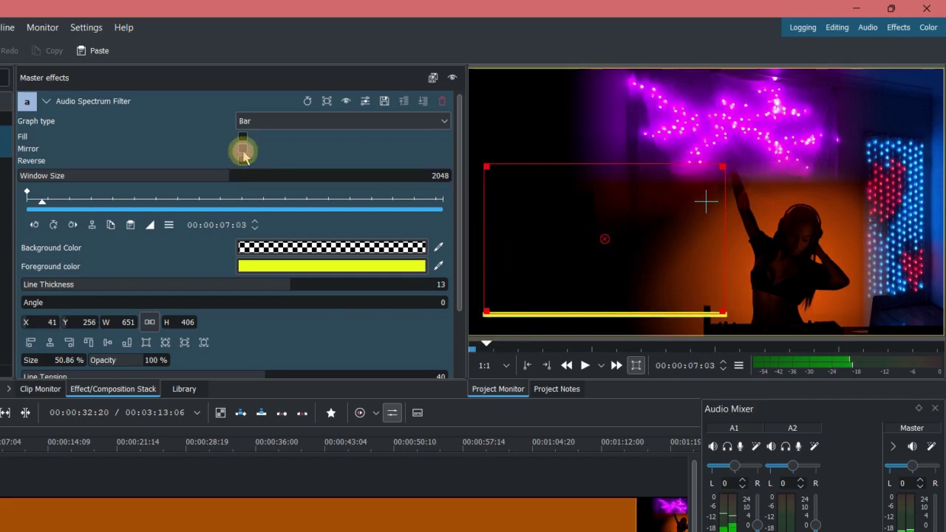
click(242, 148)
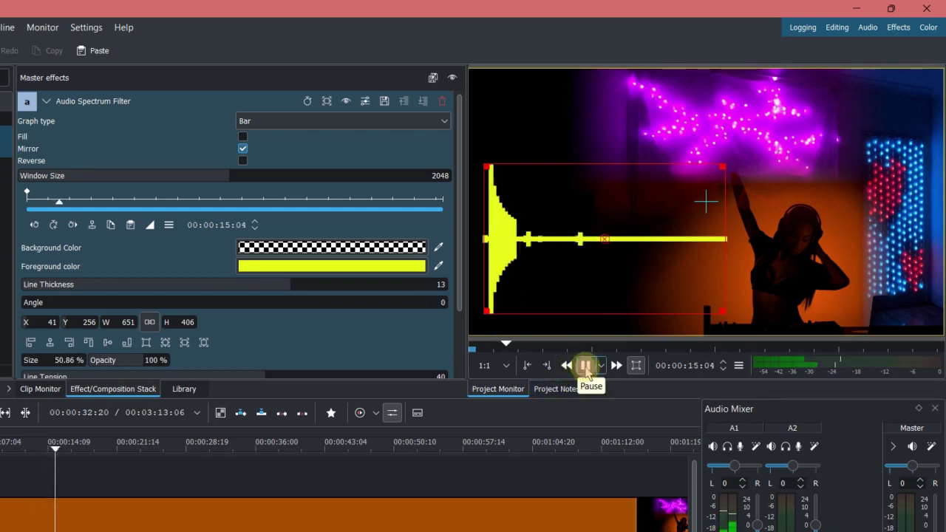
- Stop playback, collapse the spectrum filter, and add the Mirror effect (search 'mirro') to the master stack
click(585, 365)
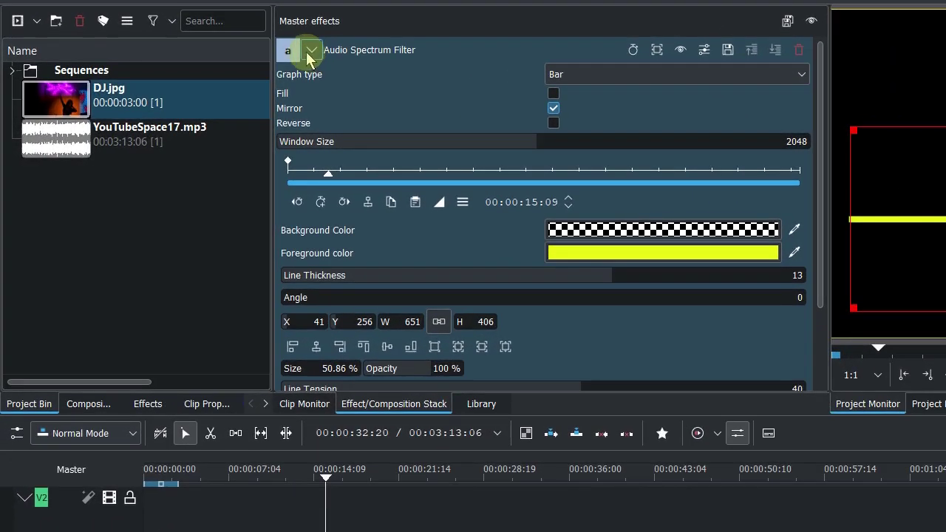
click(208, 83)
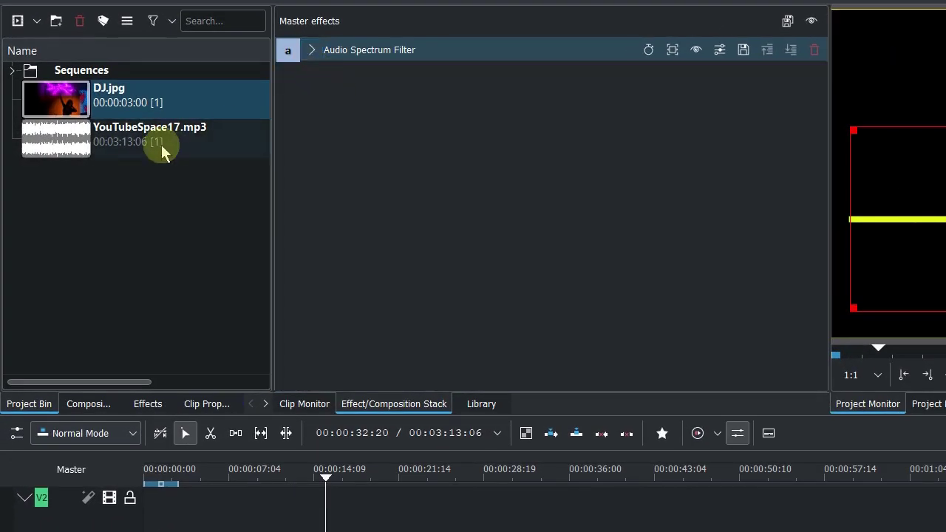
click(148, 405)
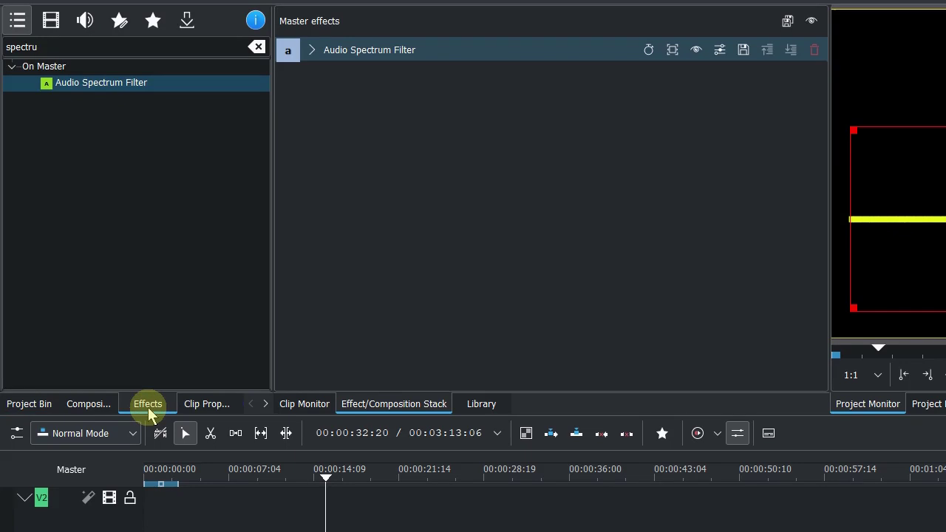
text(mirro)
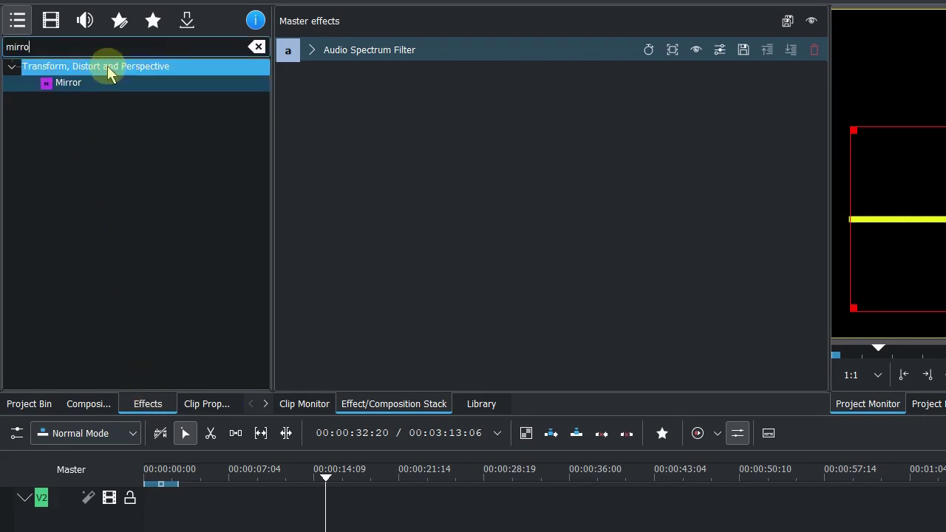
click(124, 84)
drag(124, 84, 463, 121)
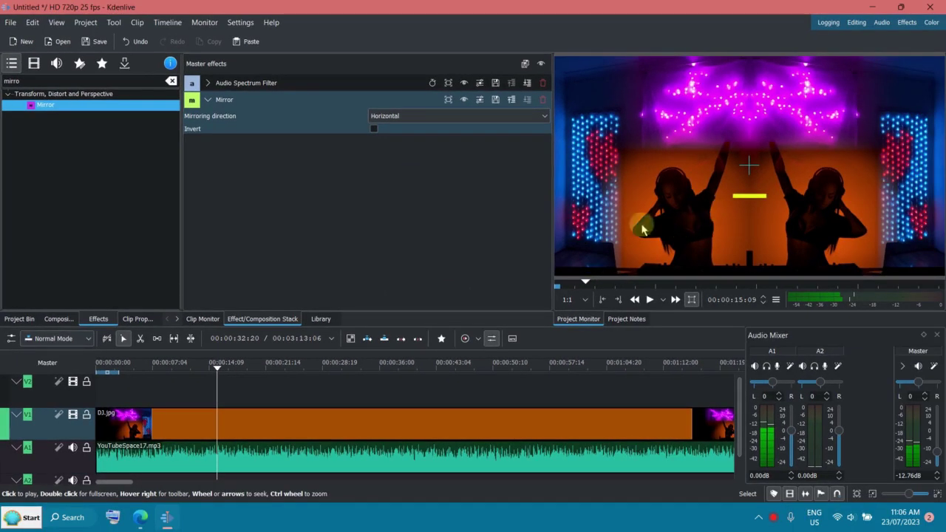
- Expand the Audio Spectrum Filter, move its area right toward the picture's centre, and preview
click(355, 82)
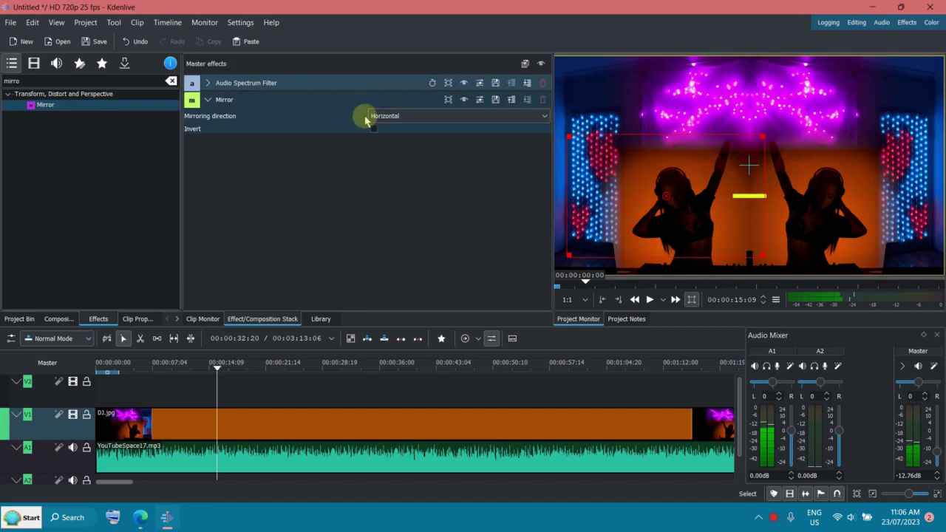
click(209, 82)
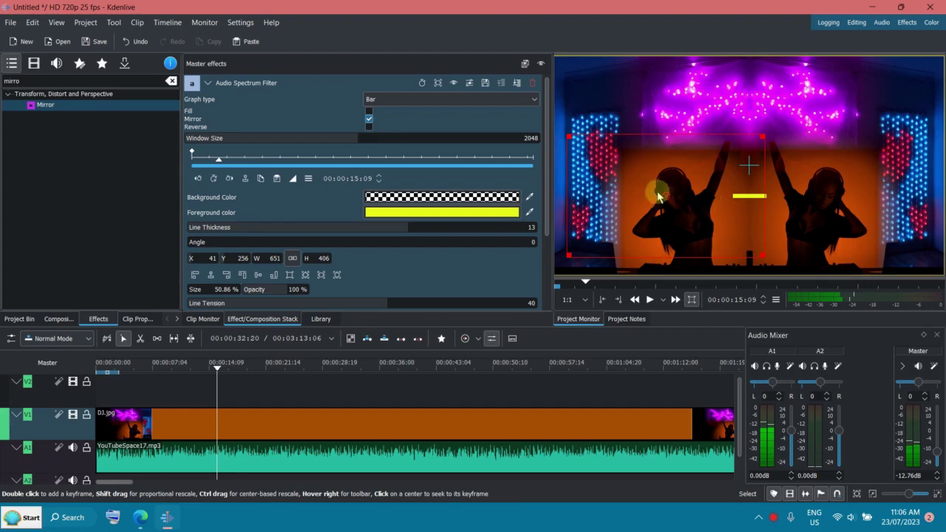
drag(658, 196, 739, 193)
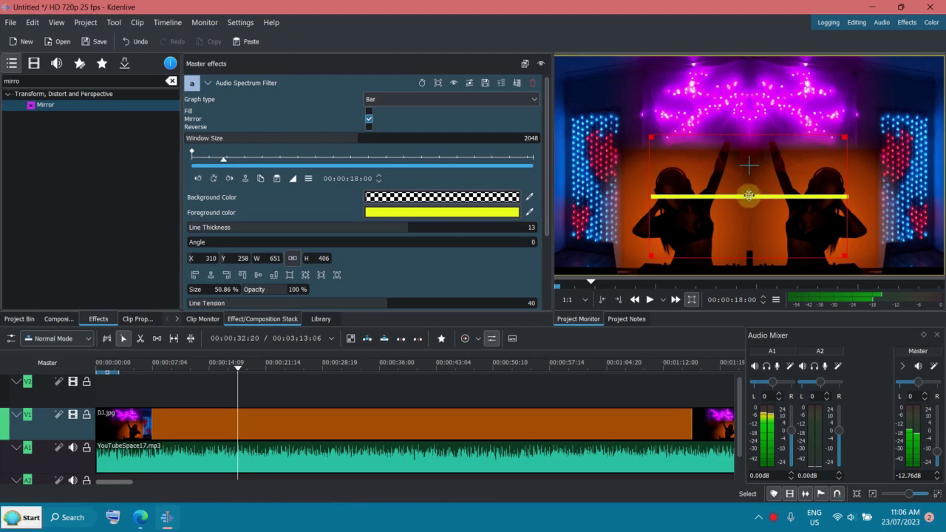
click(650, 299)
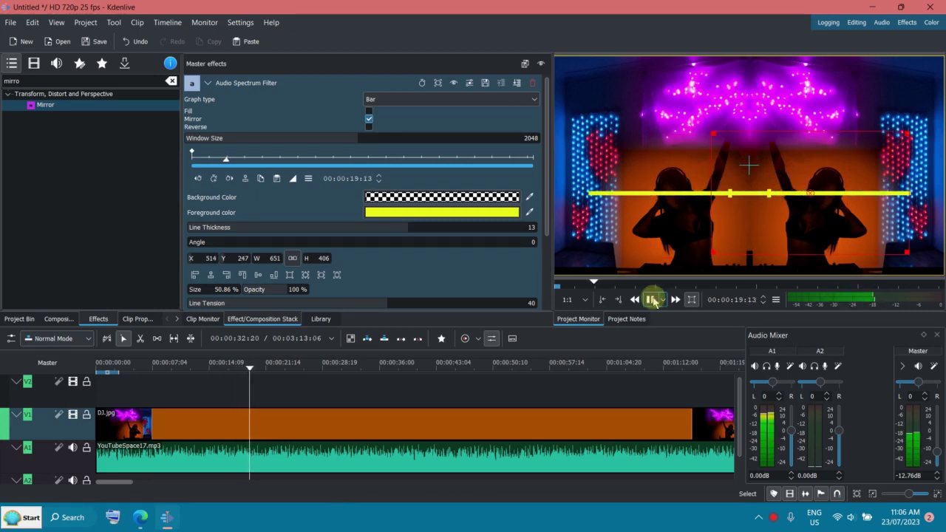
click(651, 299)
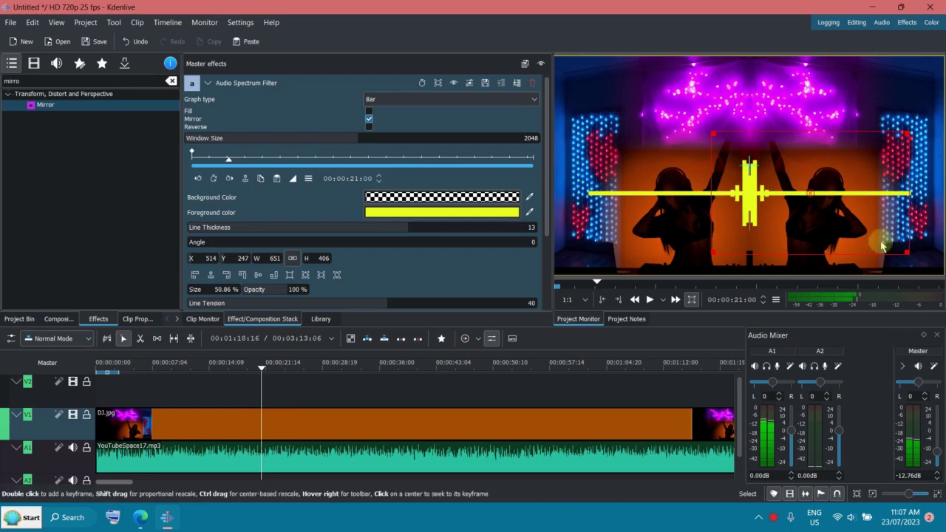
click(650, 299)
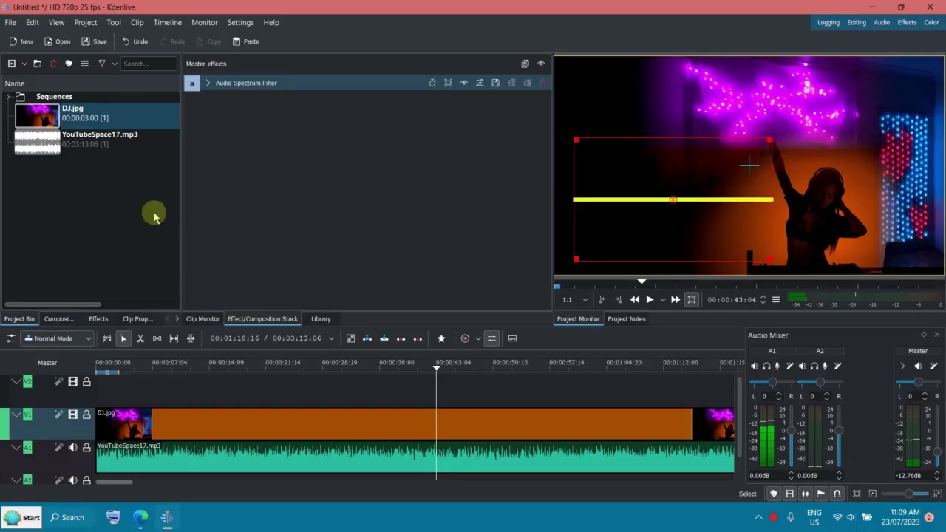
- Add a second Audio Spectrum Filter (search 'spec') to the master with Angle 90
click(96, 319)
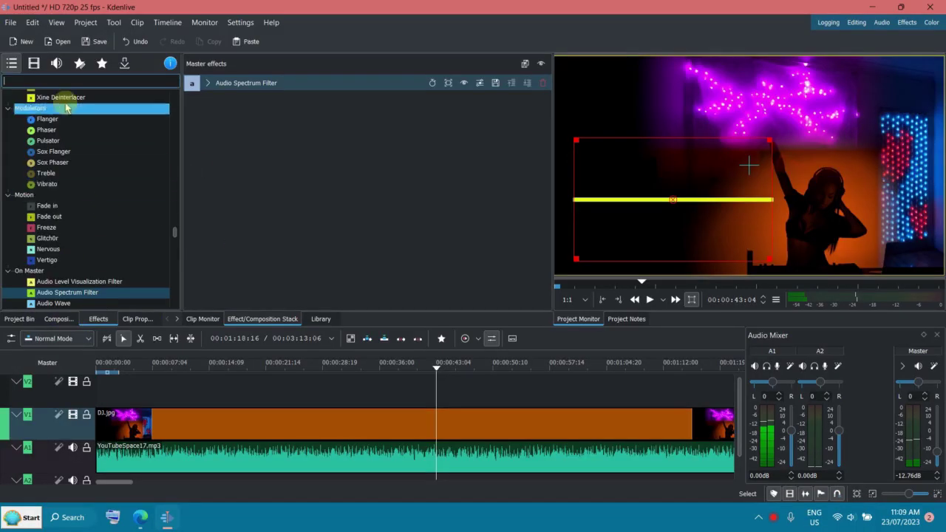
text(spec)
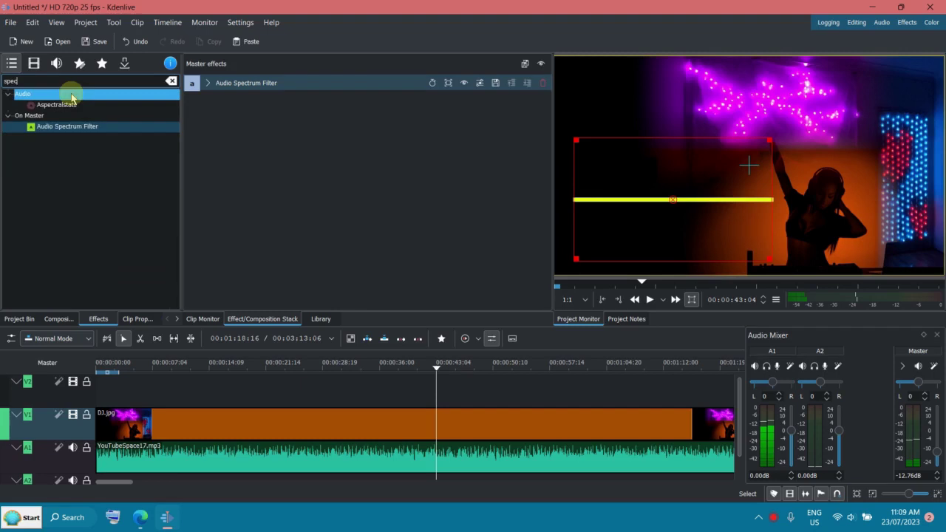
drag(71, 128, 281, 157)
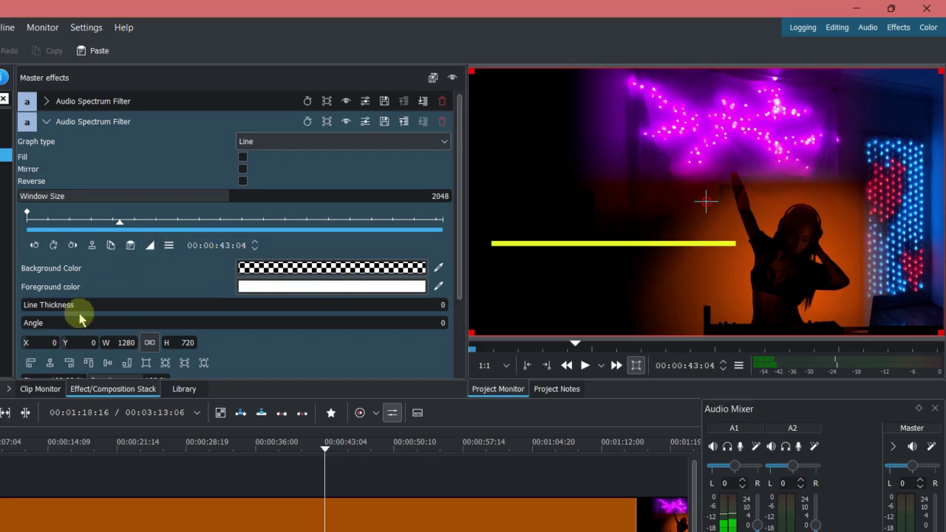
click(443, 323)
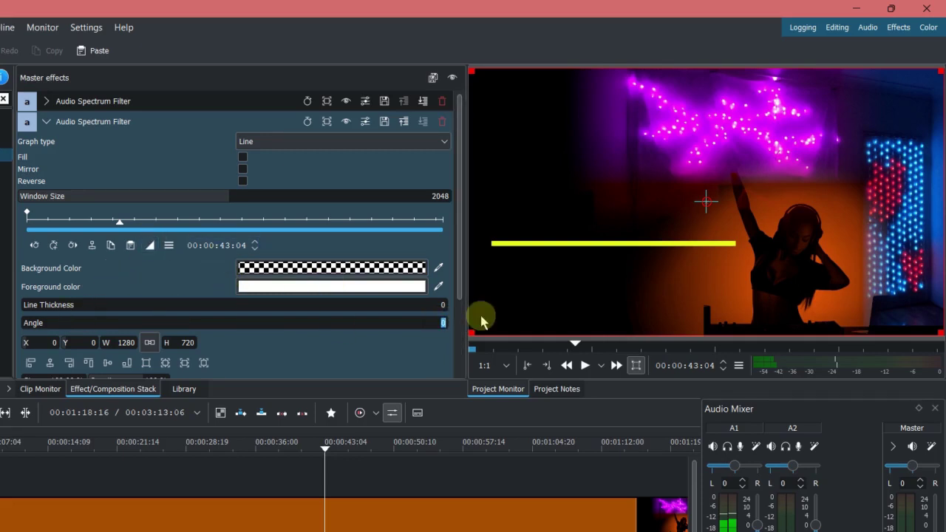
text(90)
key(Return)
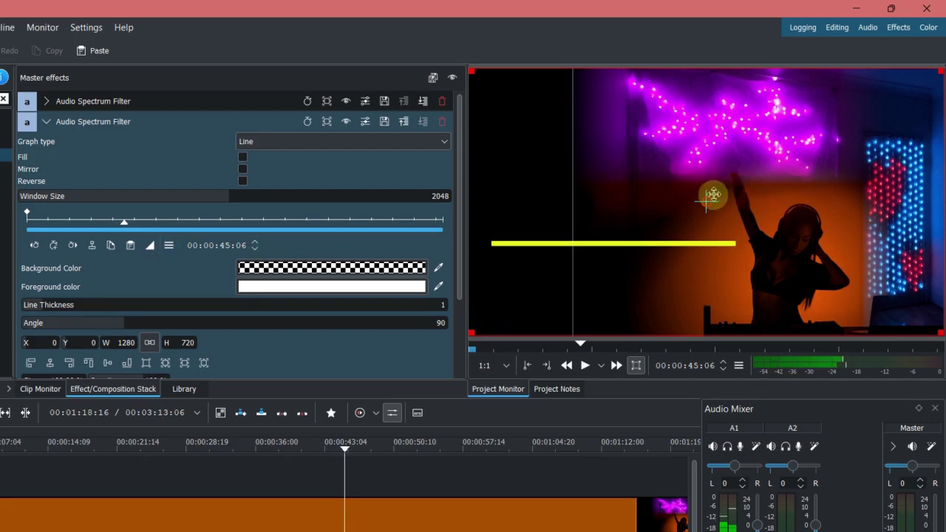
- Shift the vertical line toward the picture's left, thicken it to 6, and preview
drag(707, 196, 668, 234)
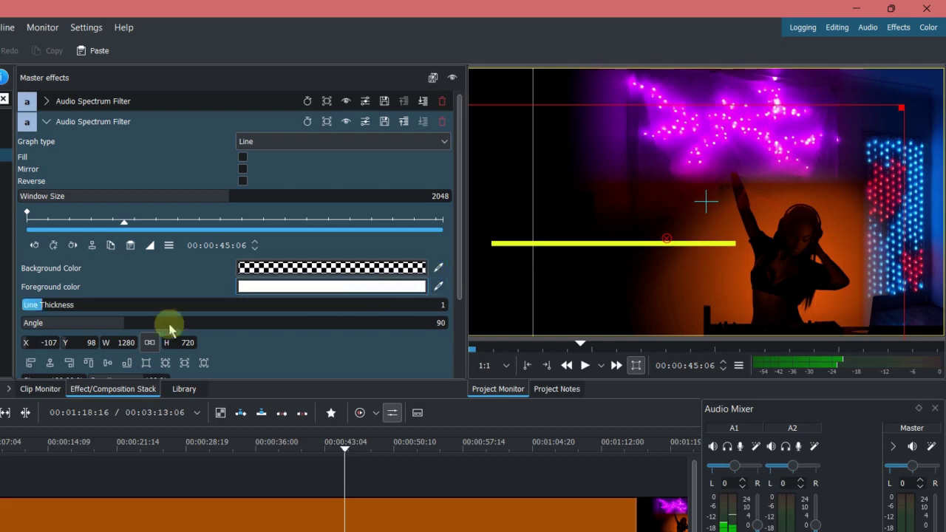
drag(106, 305, 146, 306)
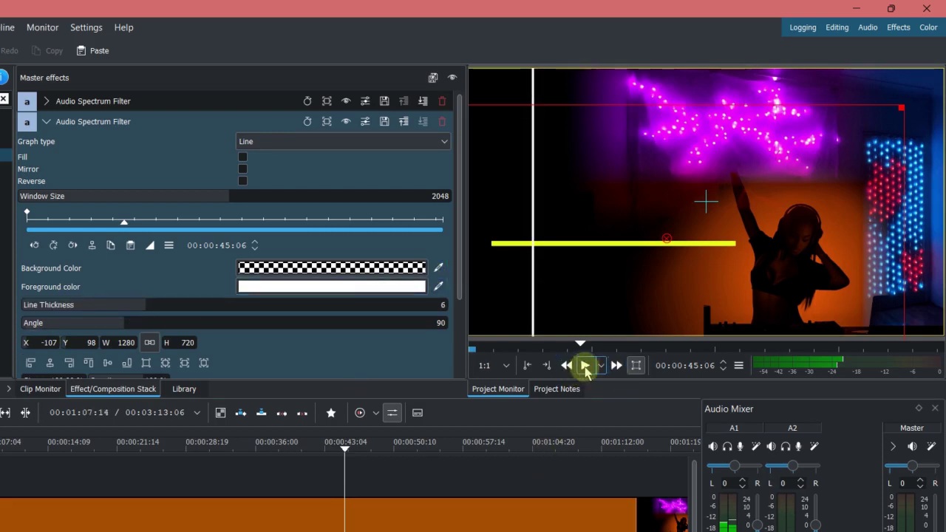
click(585, 366)
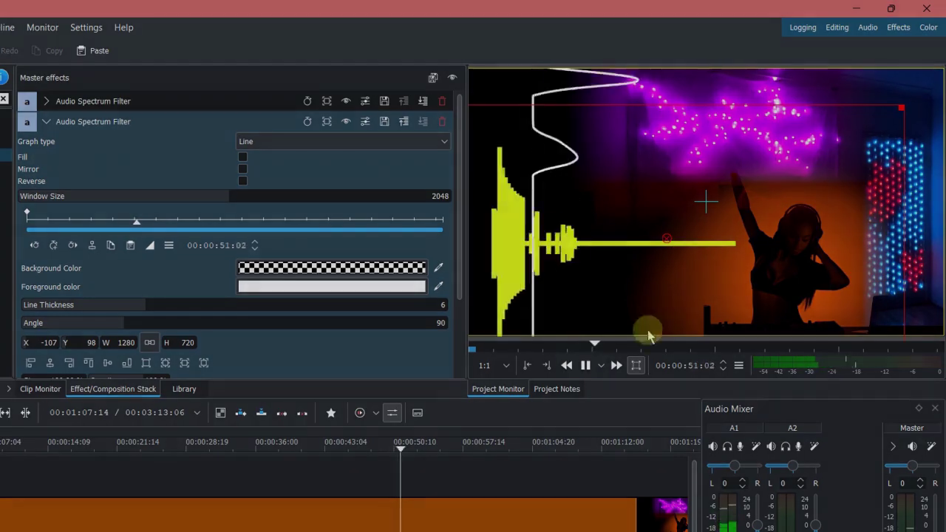
click(585, 365)
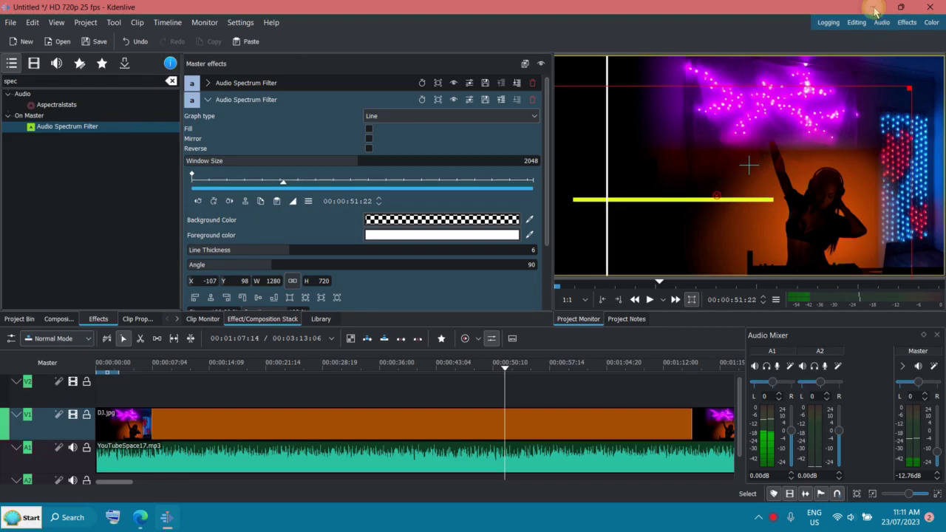
- Minimise the Kdenlive window to reveal the Windows desktop
click(874, 11)
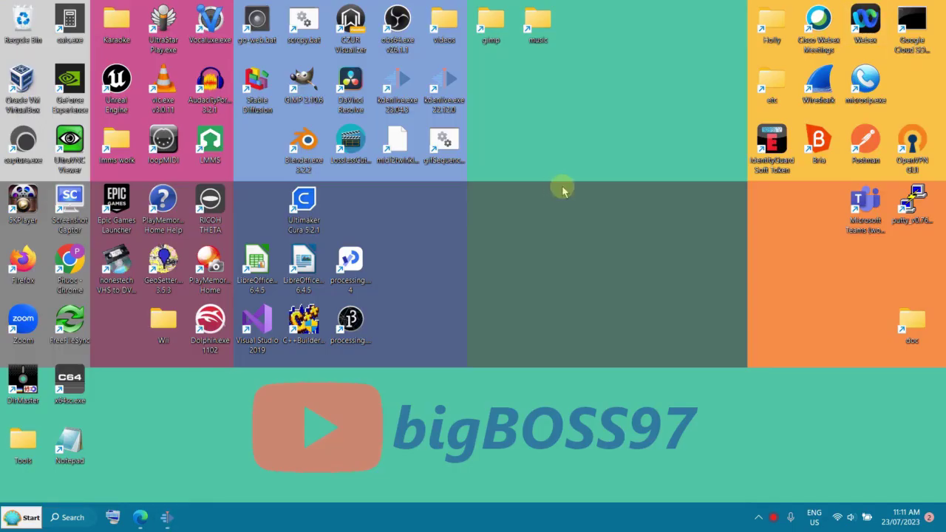